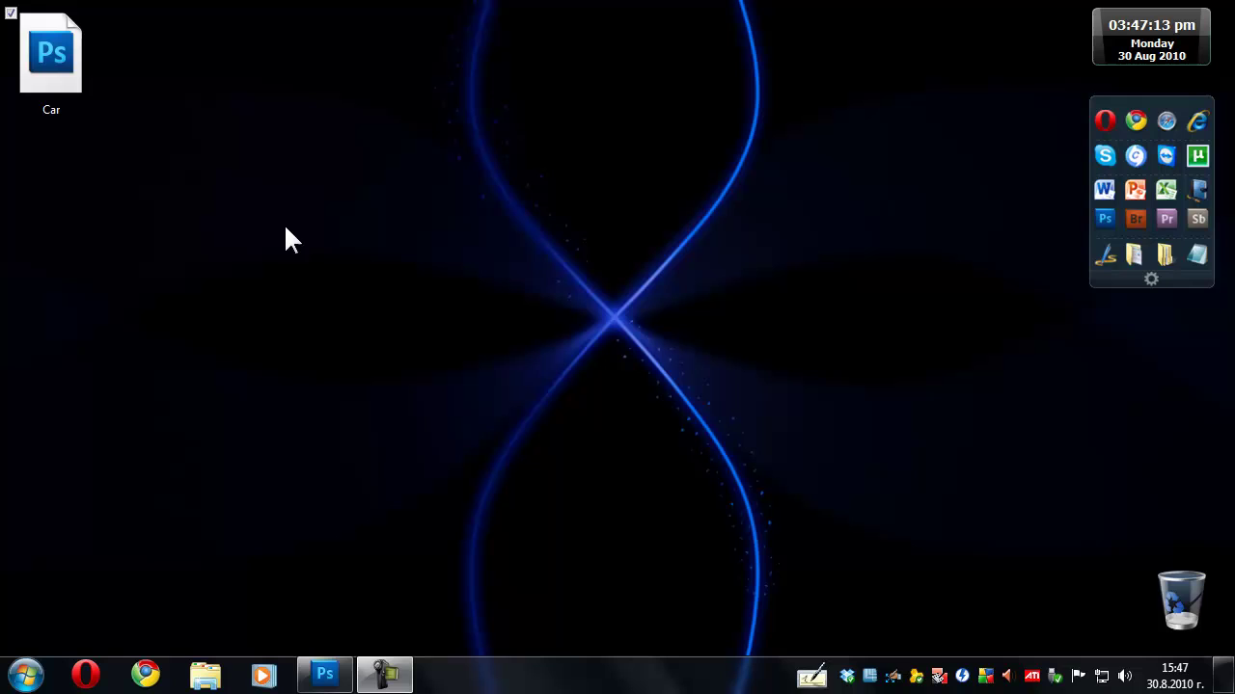
Open Car.psd and try the Quick Selection, Lasso and Rectangular Marquee tools.
double_click(92, 56)
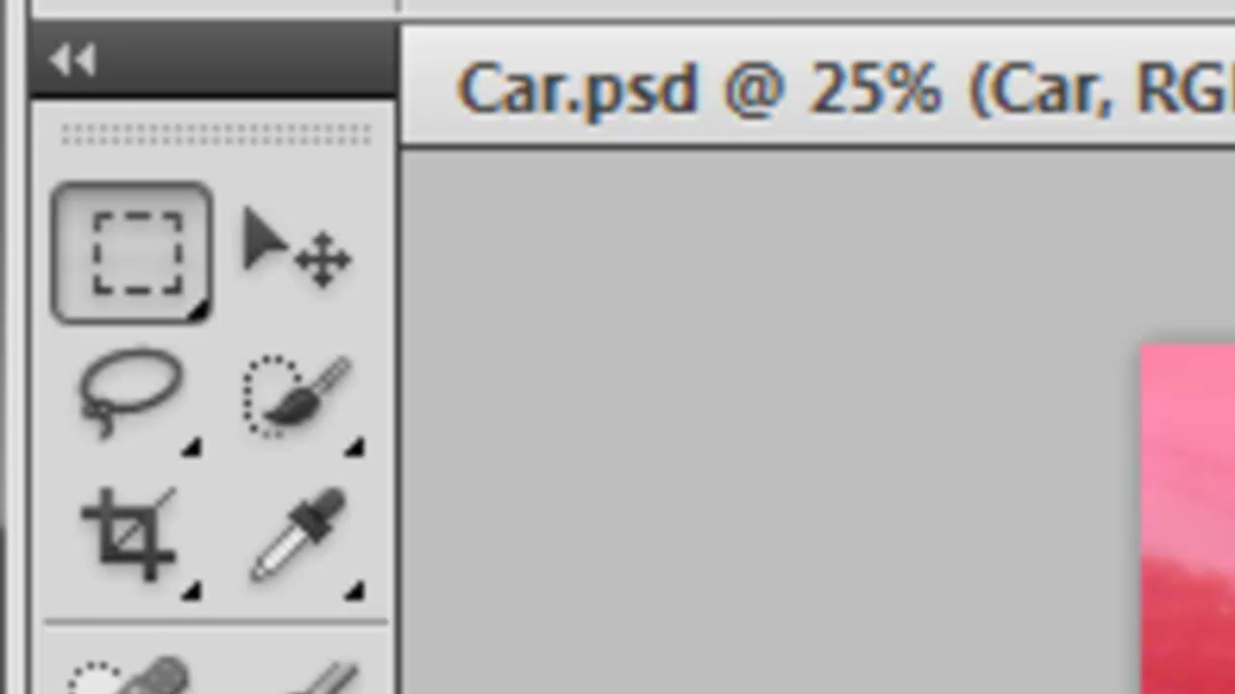
left_click(258, 352)
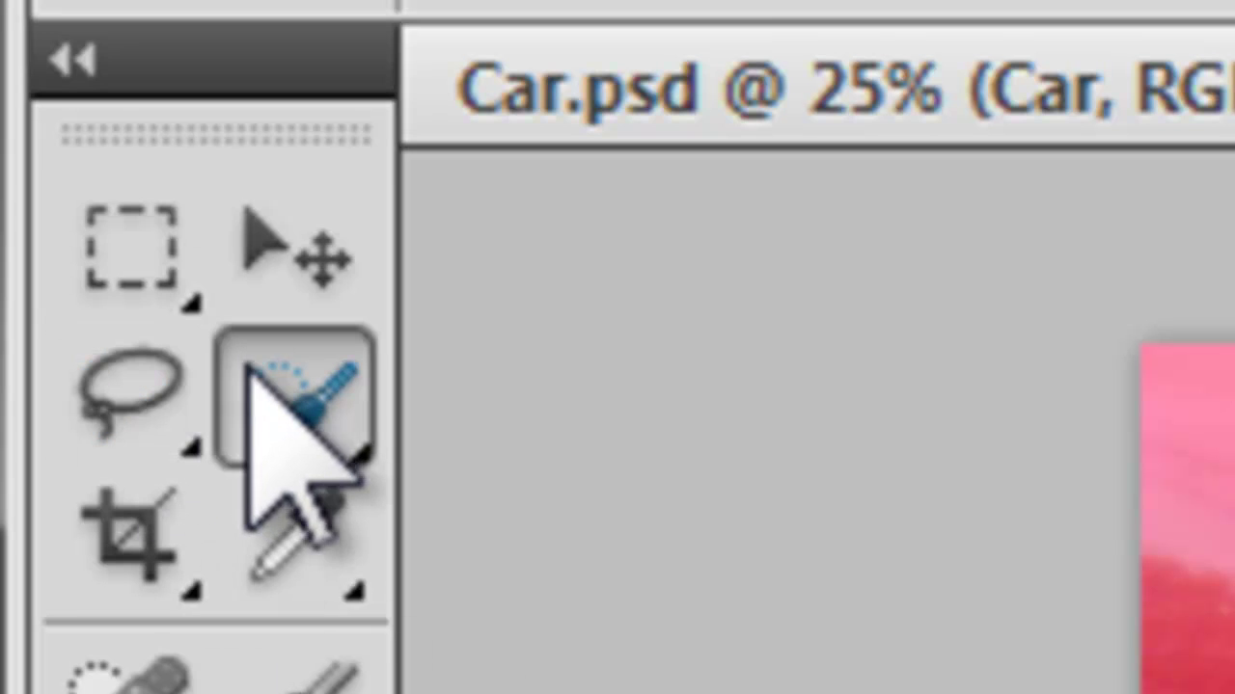
left_click(114, 364)
left_click(102, 241)
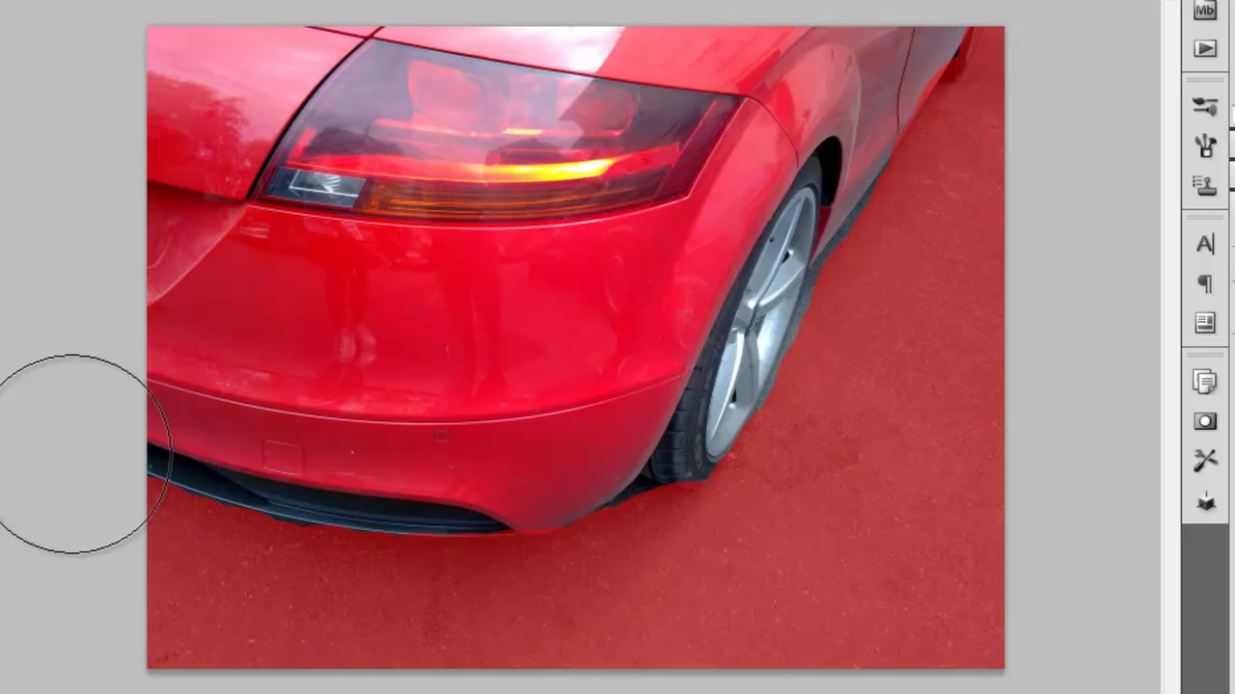
Exit Quick Mask mode so the painted mask becomes a selection.
key("q")
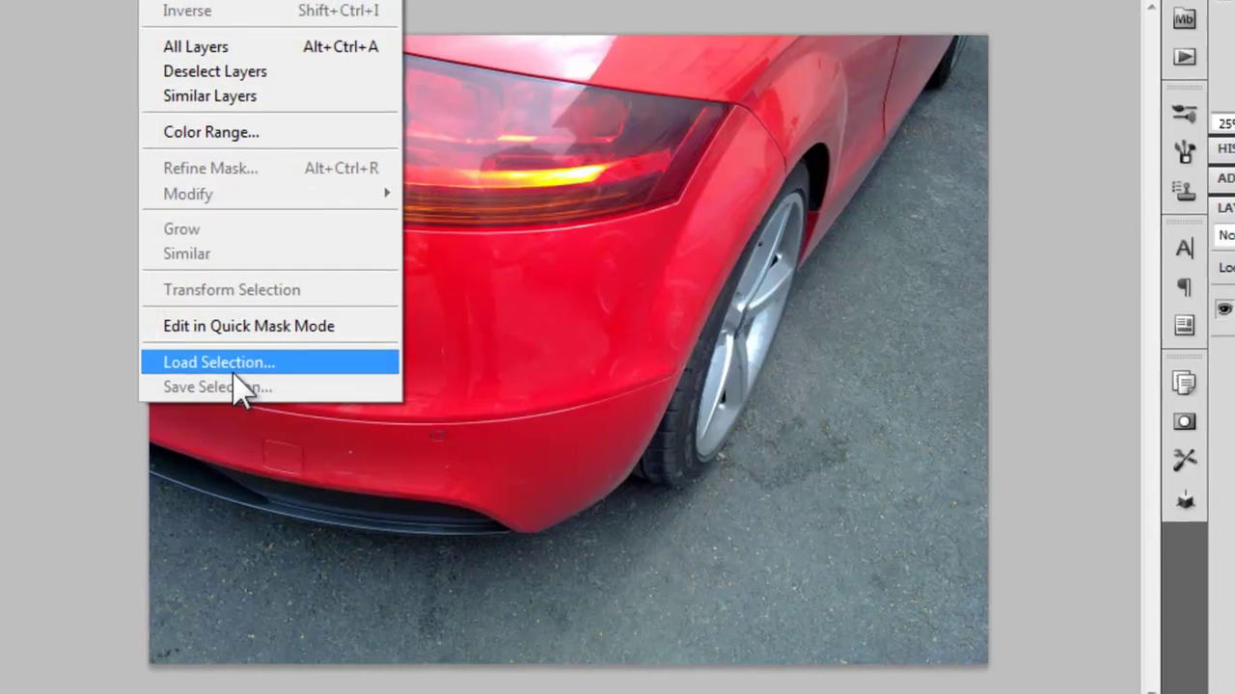
Load the saved Car selection channel to outline the car body.
left_click(232, 361)
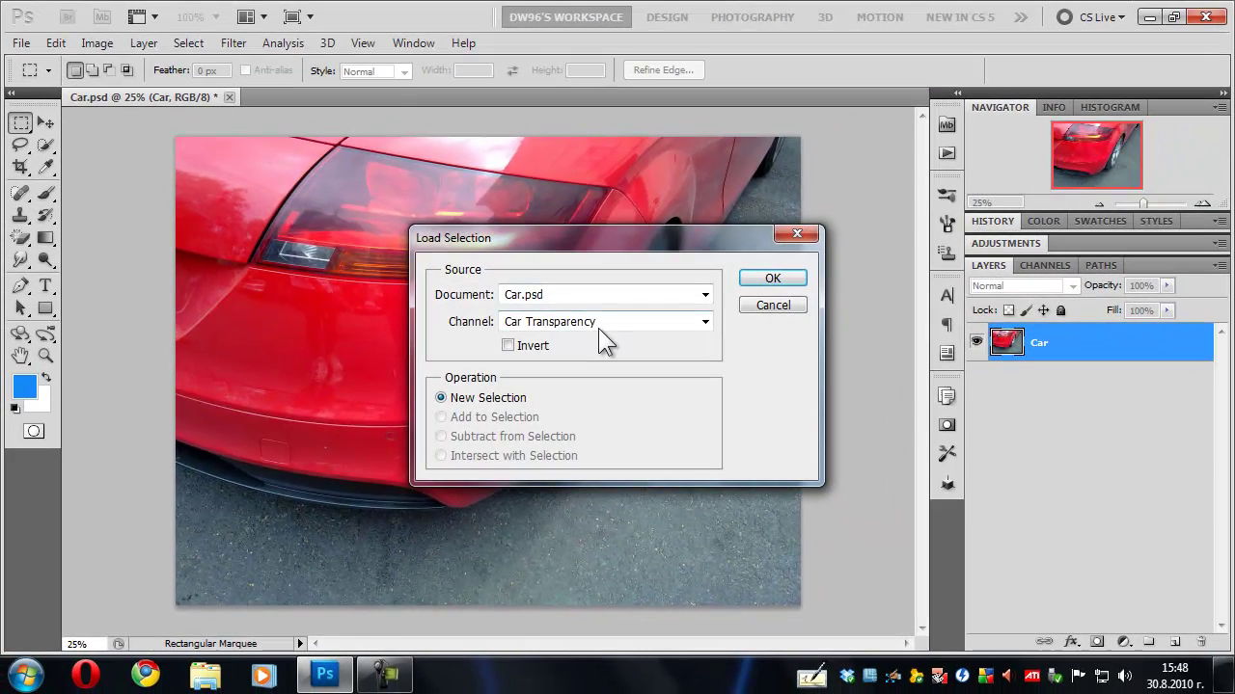
left_click(598, 328)
left_click(559, 403)
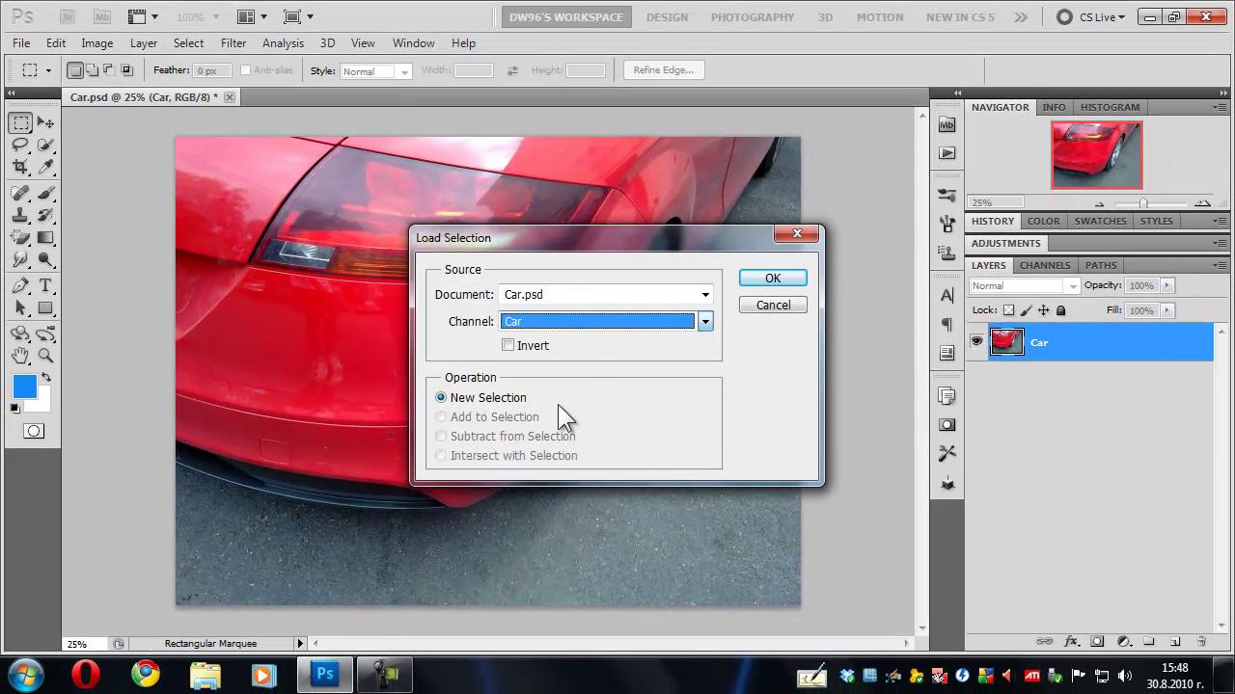
left_click(773, 278)
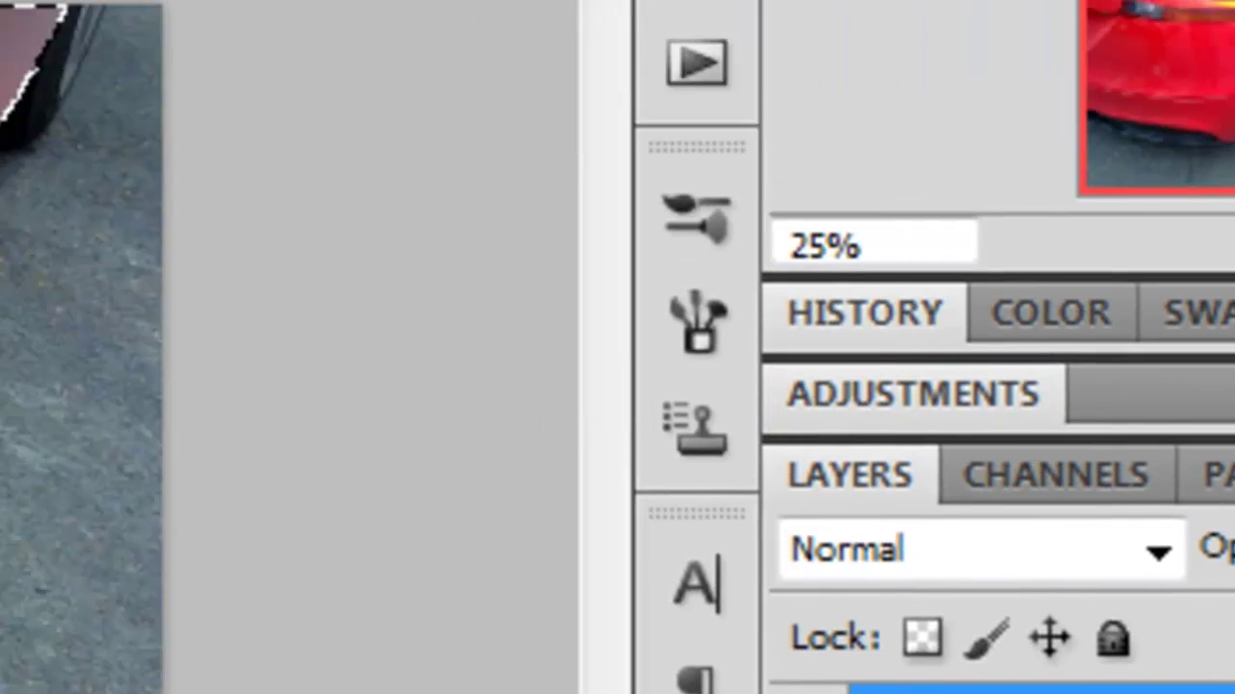
Show the Adjustments panel from the Window menu.
left_click(422, 122)
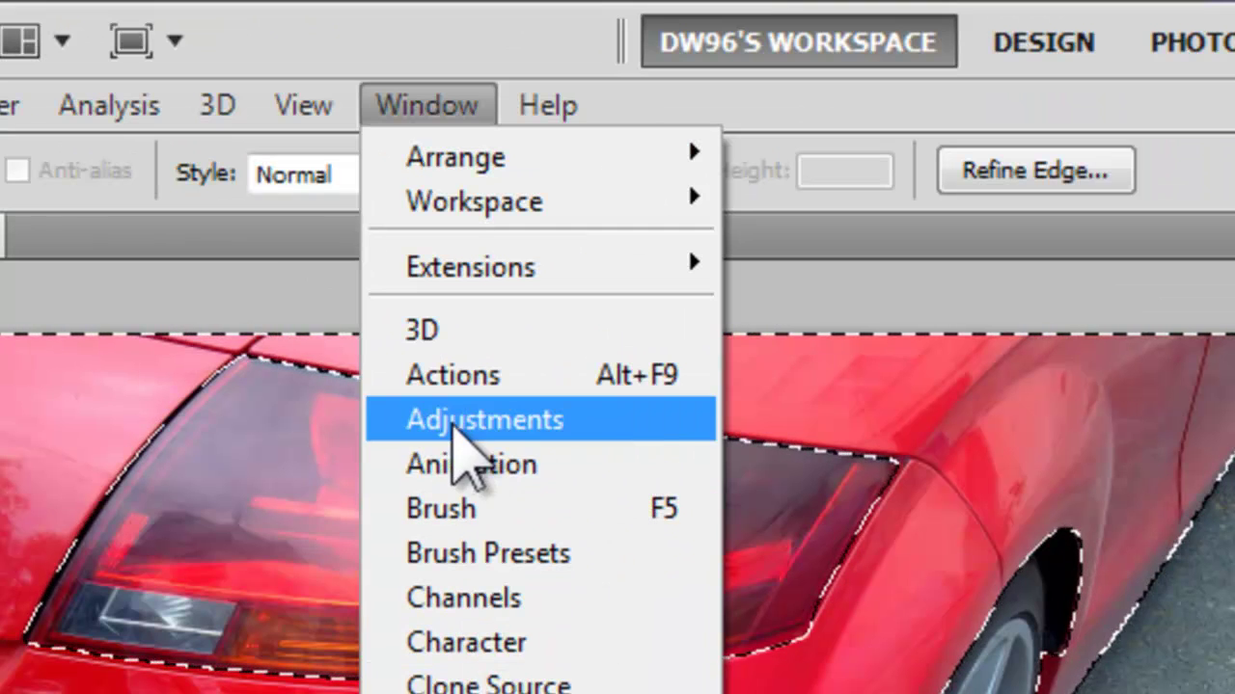
left_click(666, 431)
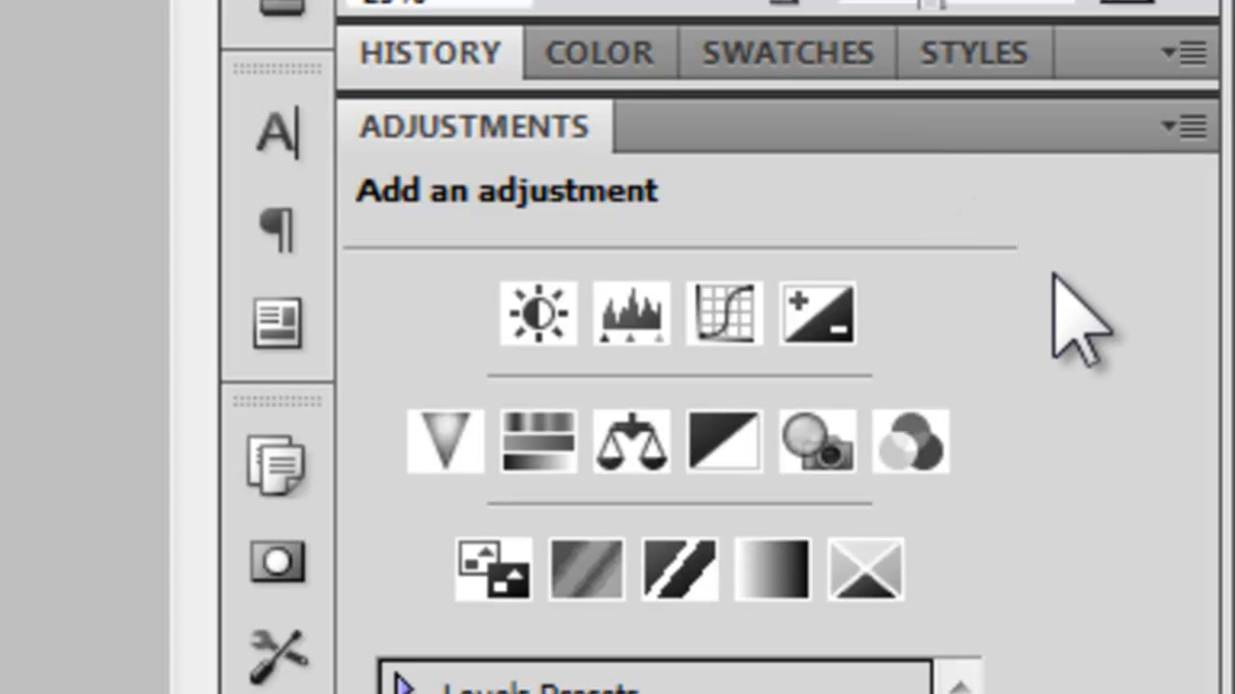
Add a Hue/Saturation adjustment layer and shift the car toward purple with more saturation.
left_click(540, 448)
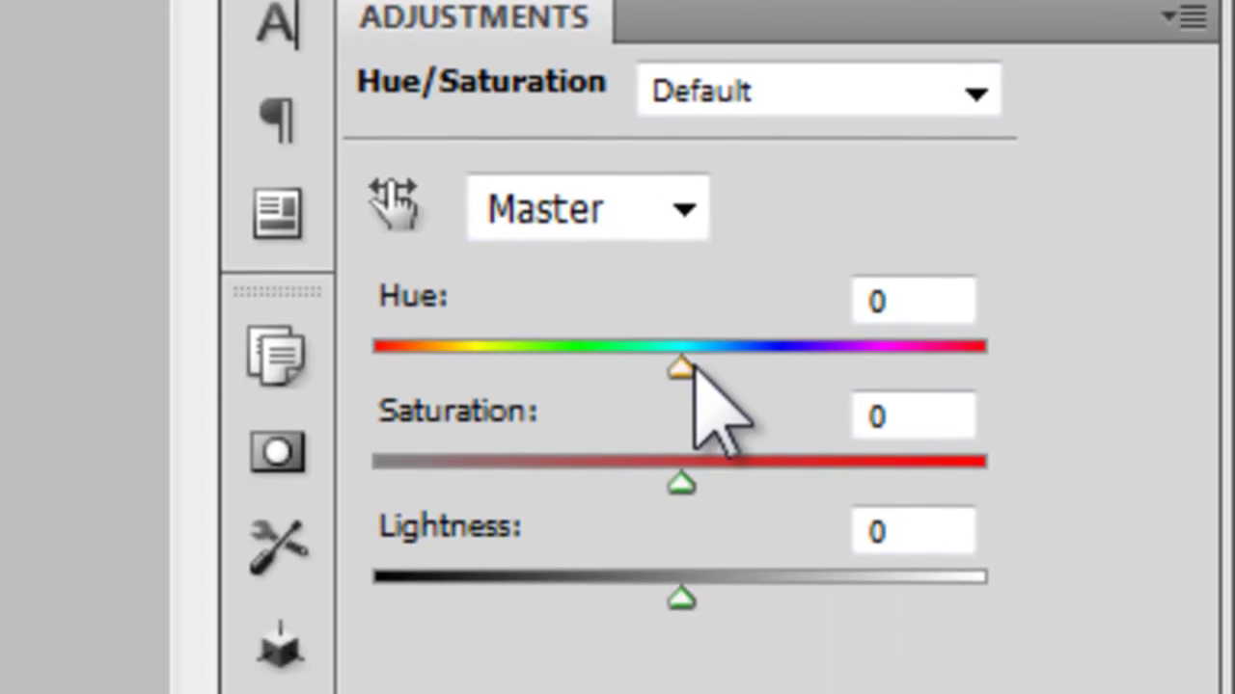
left_click_drag(694, 365, 506, 328)
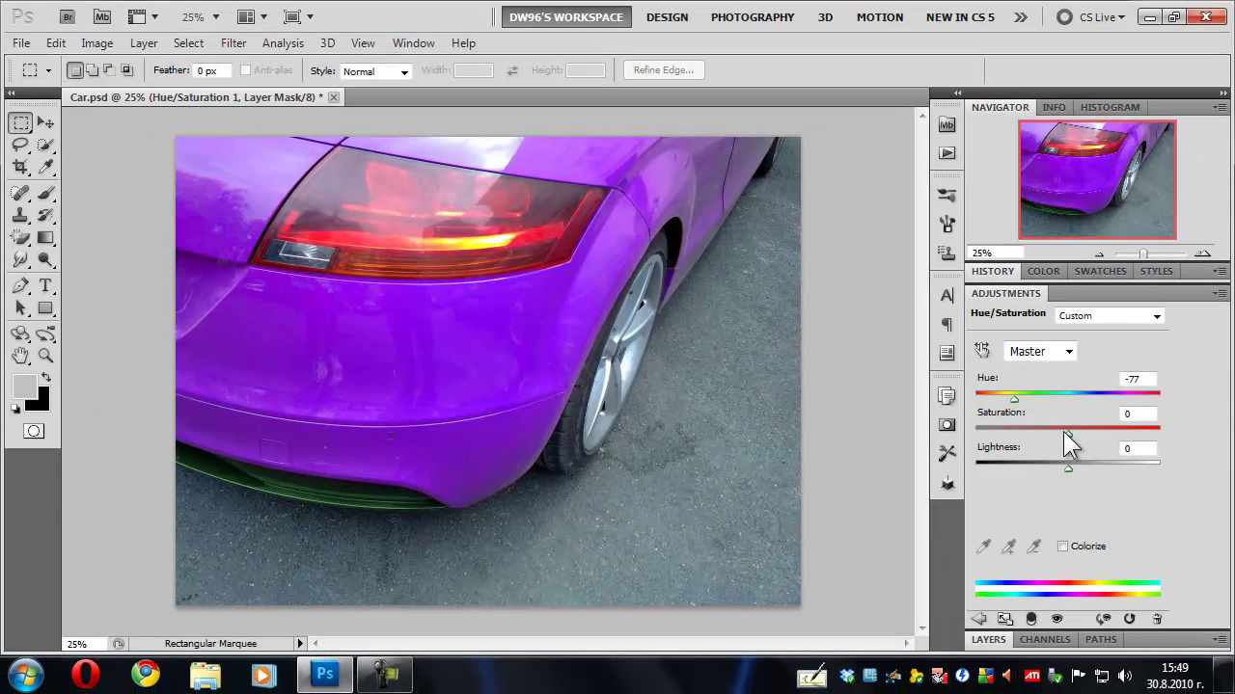
left_click_drag(1071, 433, 1058, 459)
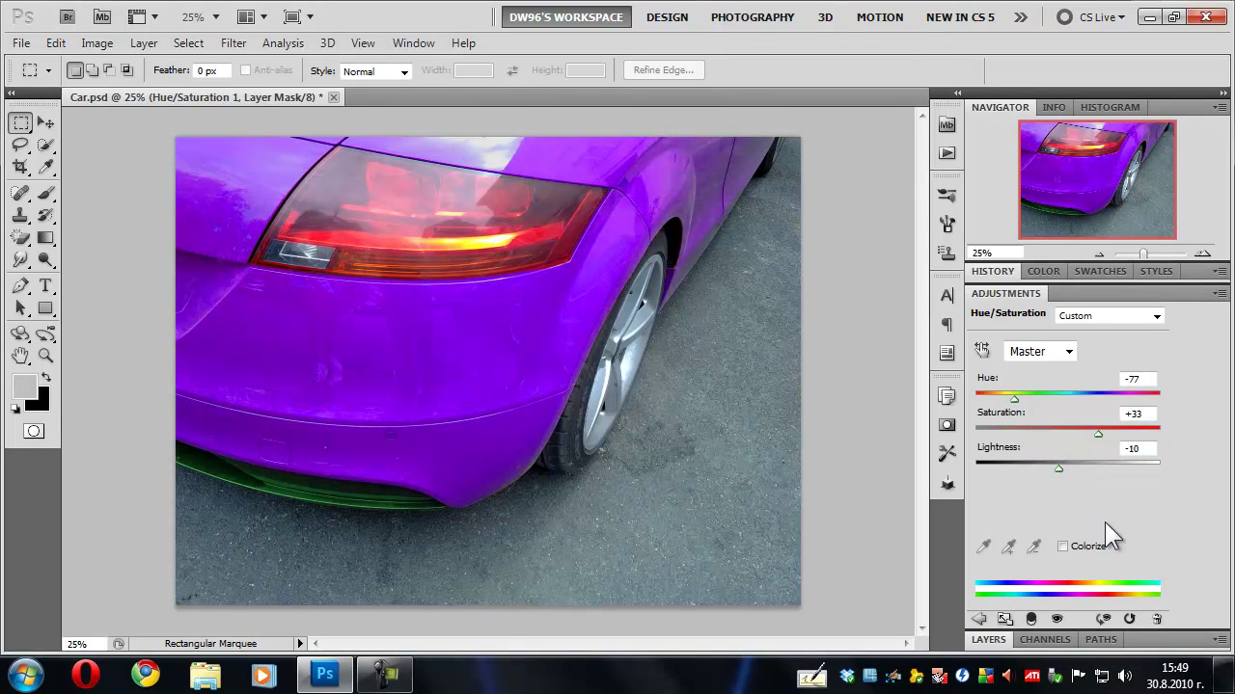
Reopen the Hue/Saturation settings and set Hue +72, Saturation +33, Lightness +8 for yellow.
left_click(1166, 638)
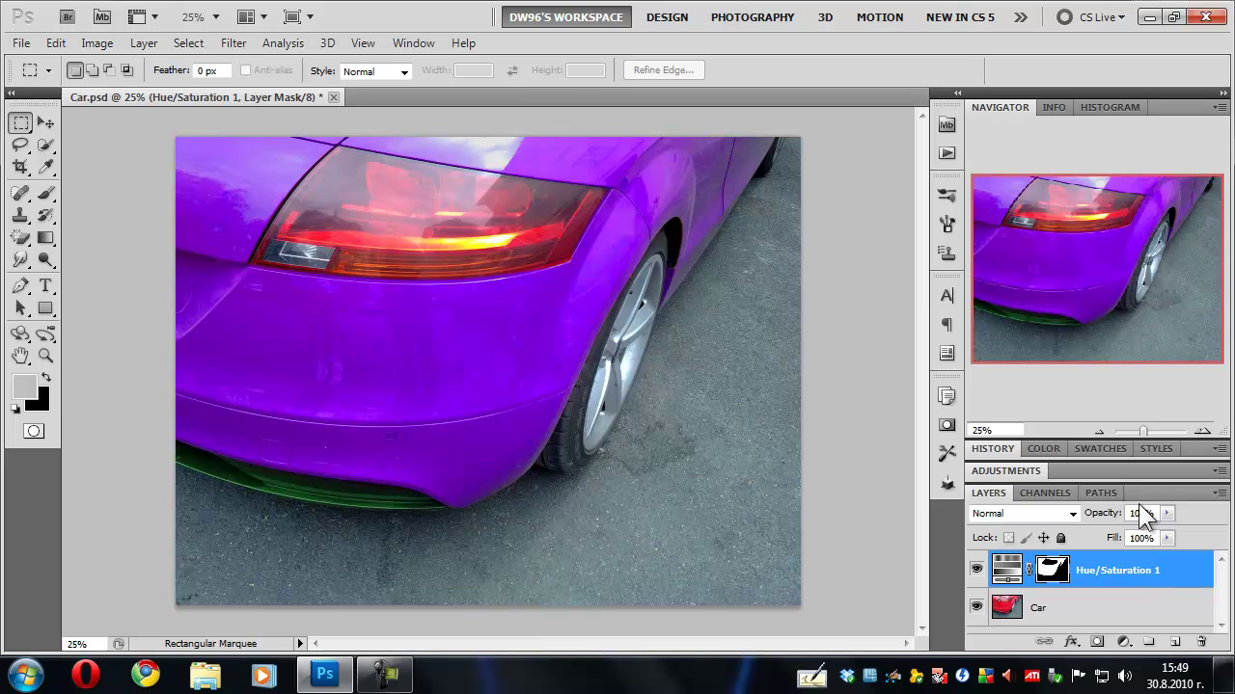
left_click(1123, 466)
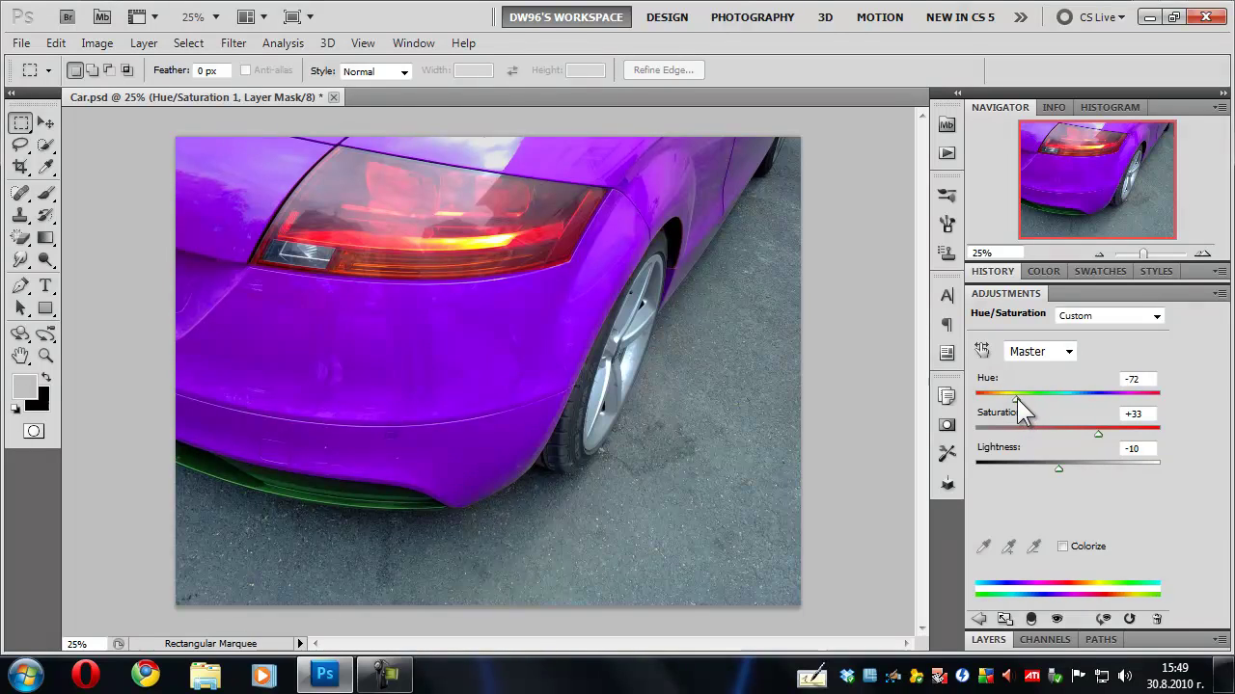
left_click_drag(1017, 398, 1119, 409)
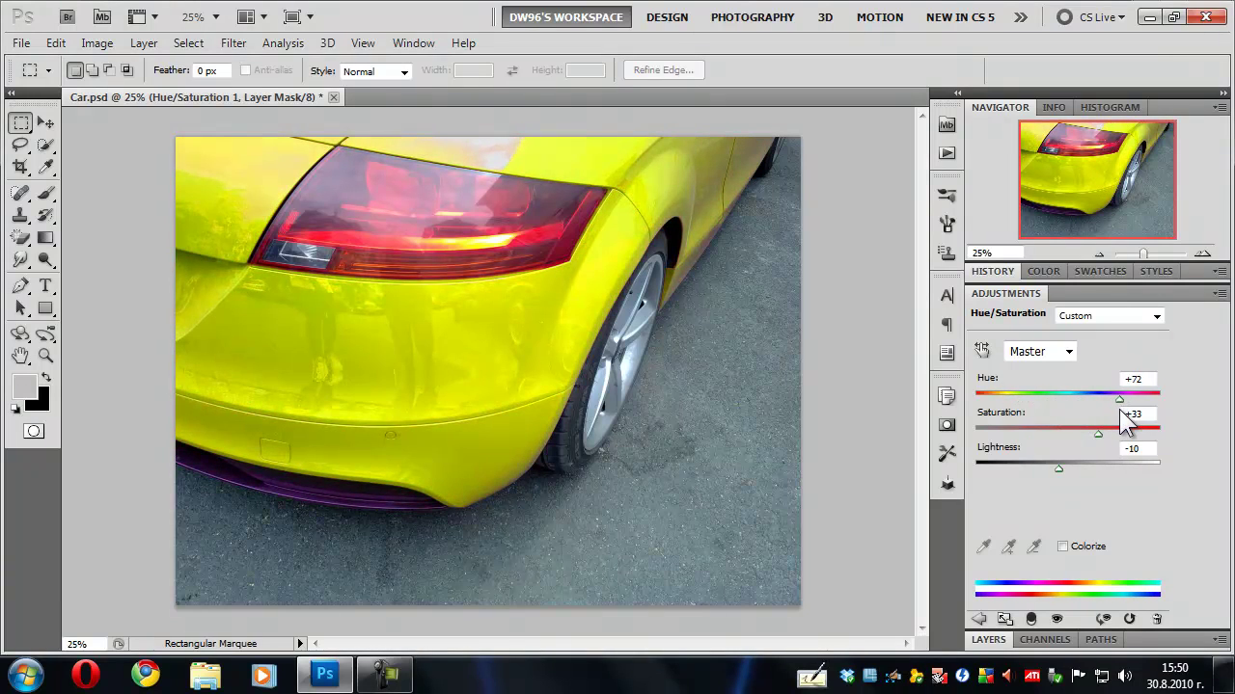
mouse_move(1061, 470)
left_mouse_down()
mouse_move(1038, 466)
mouse_move(1079, 471)
left_mouse_up()
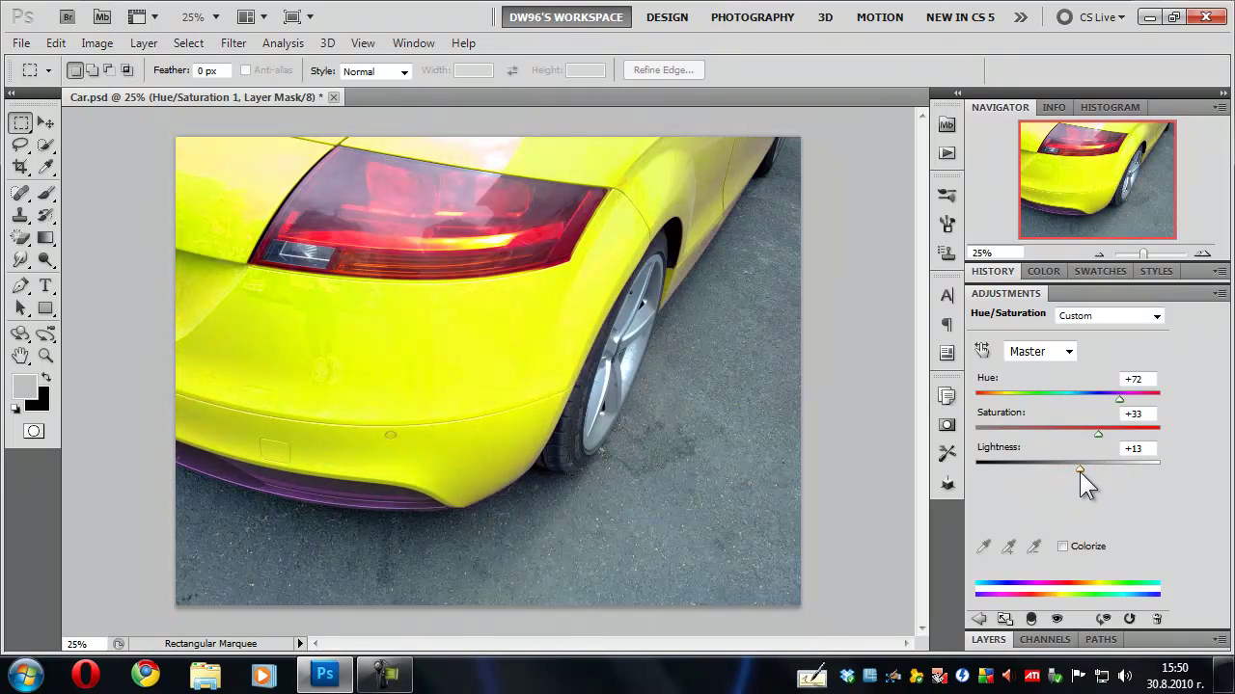
left_click_drag(1080, 472, 1075, 466)
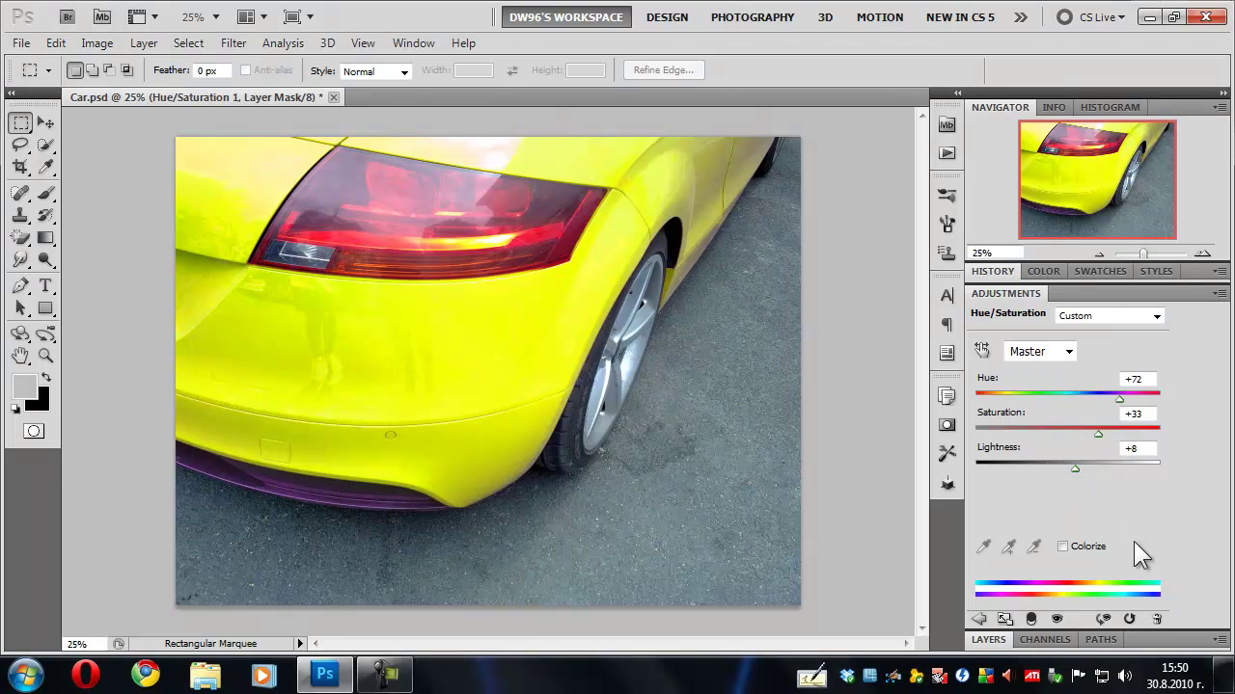
Delete the Hue/Saturation 1 layer, reload the Car selection, and open Image > Adjustments.
double_click(1177, 641)
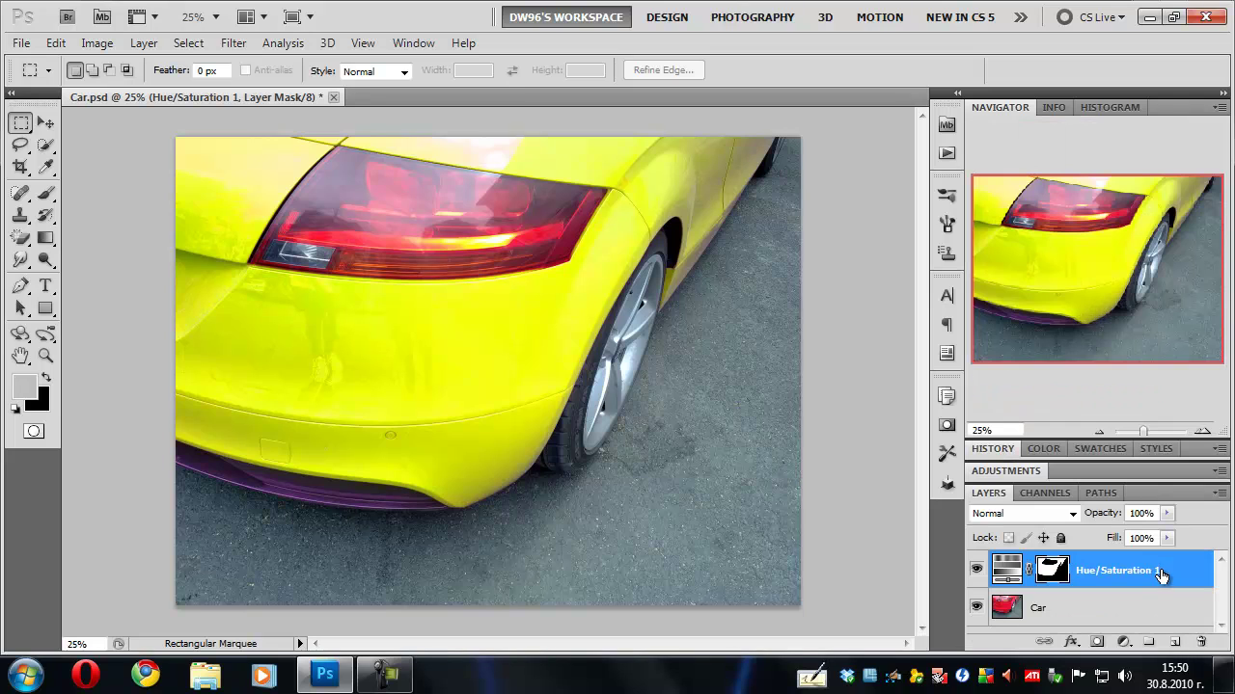
left_click_drag(1160, 576, 1201, 644)
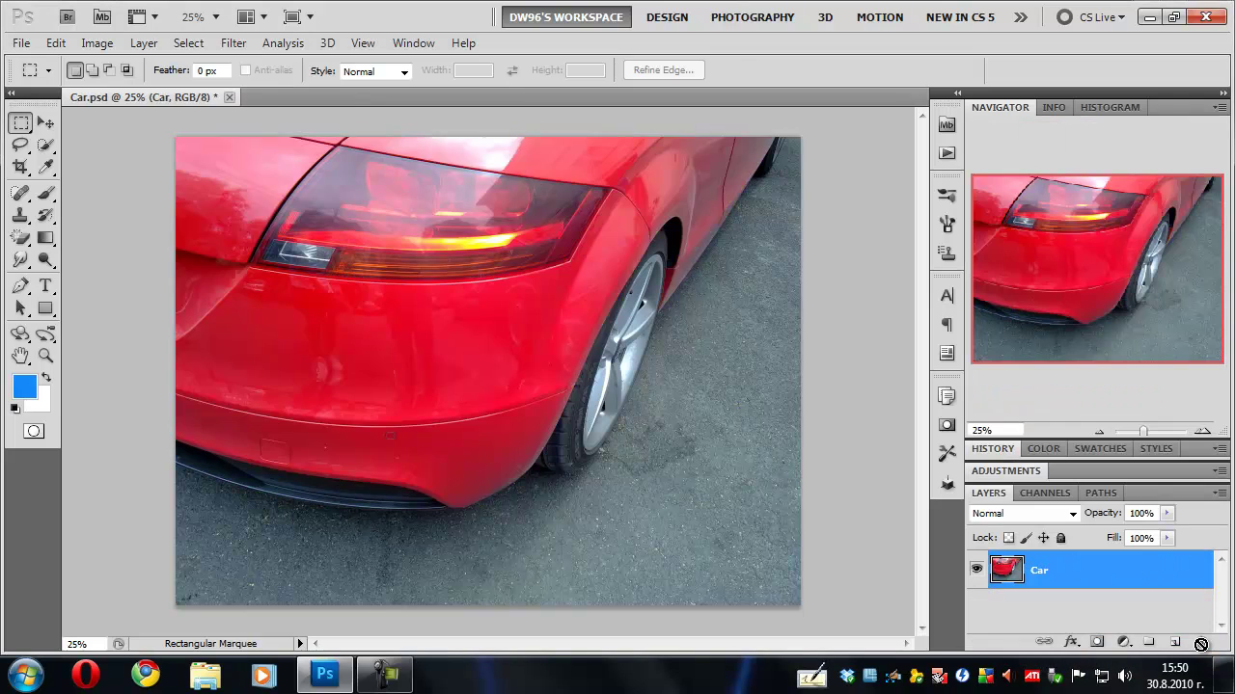
left_click(197, 42)
left_click(215, 380)
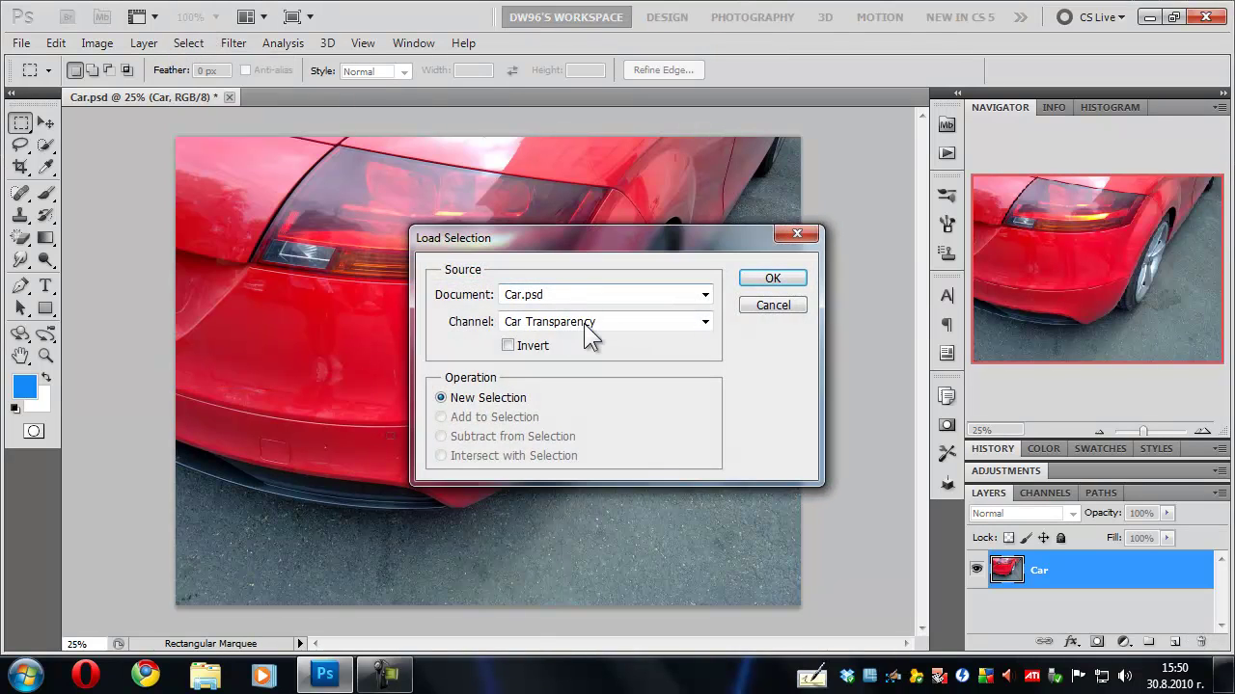
left_click(588, 323)
left_click(542, 368)
left_click(789, 280)
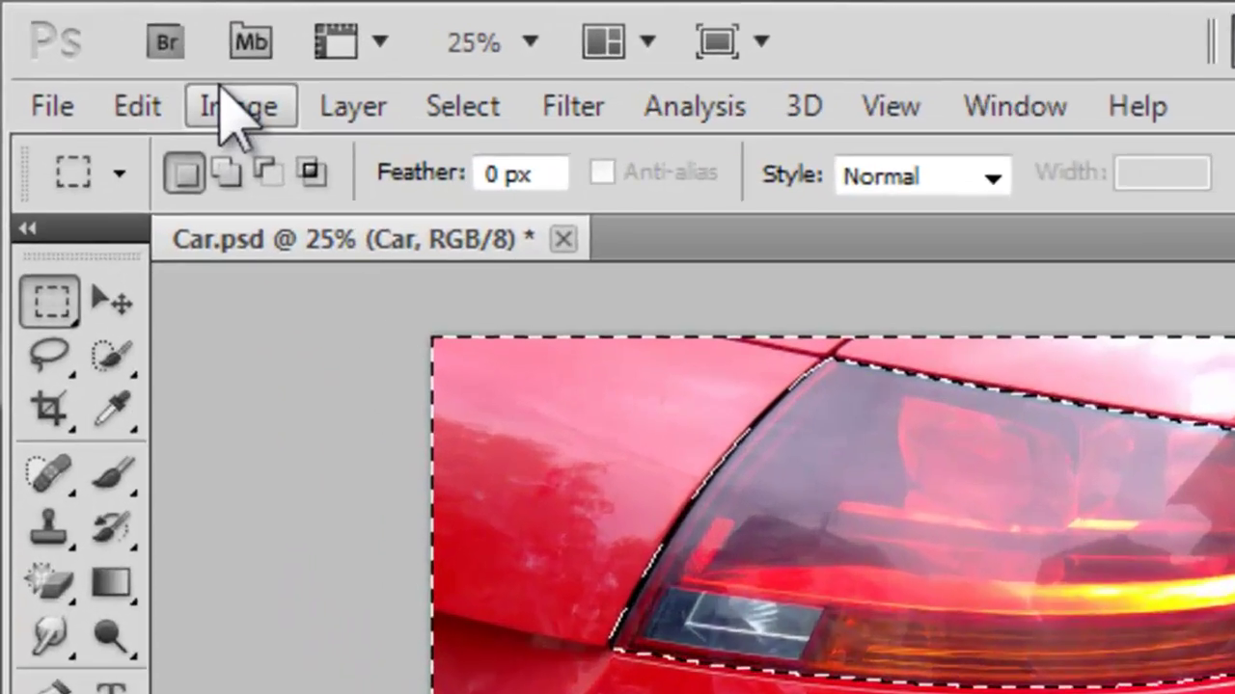
left_click(96, 42)
mouse_move(349, 252)
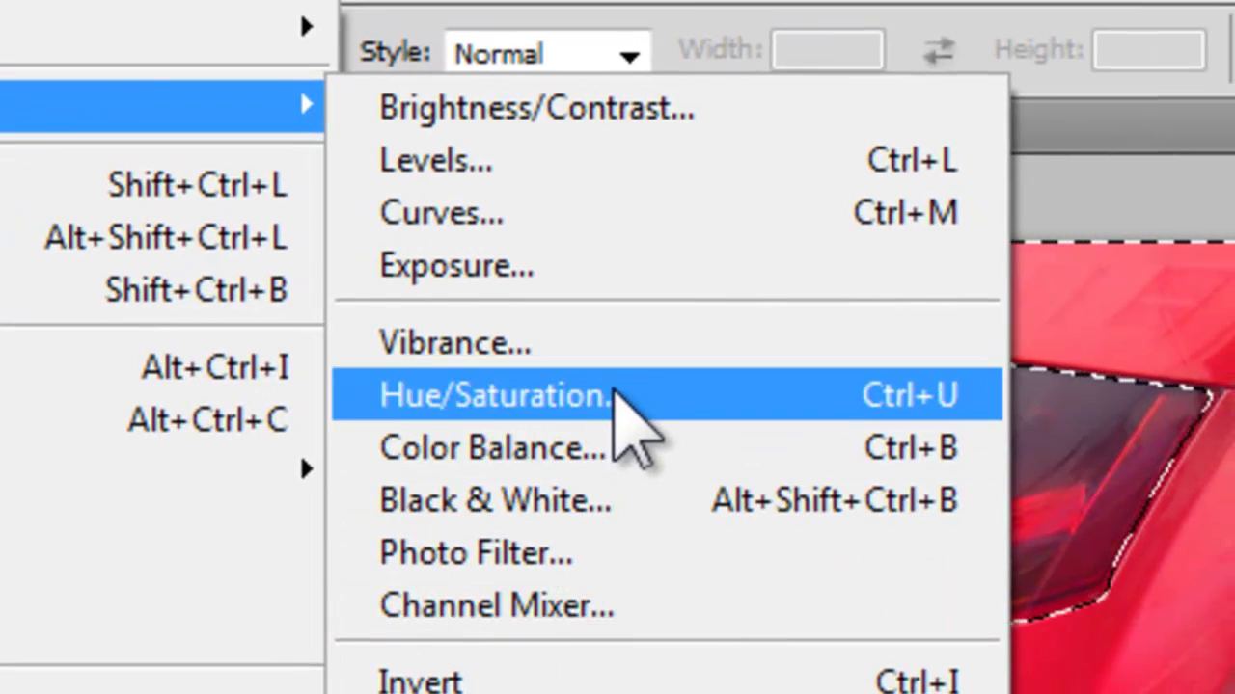
Open Hue/Saturation for the car and preview a yellow-green hue with slightly less saturation.
left_click(615, 406)
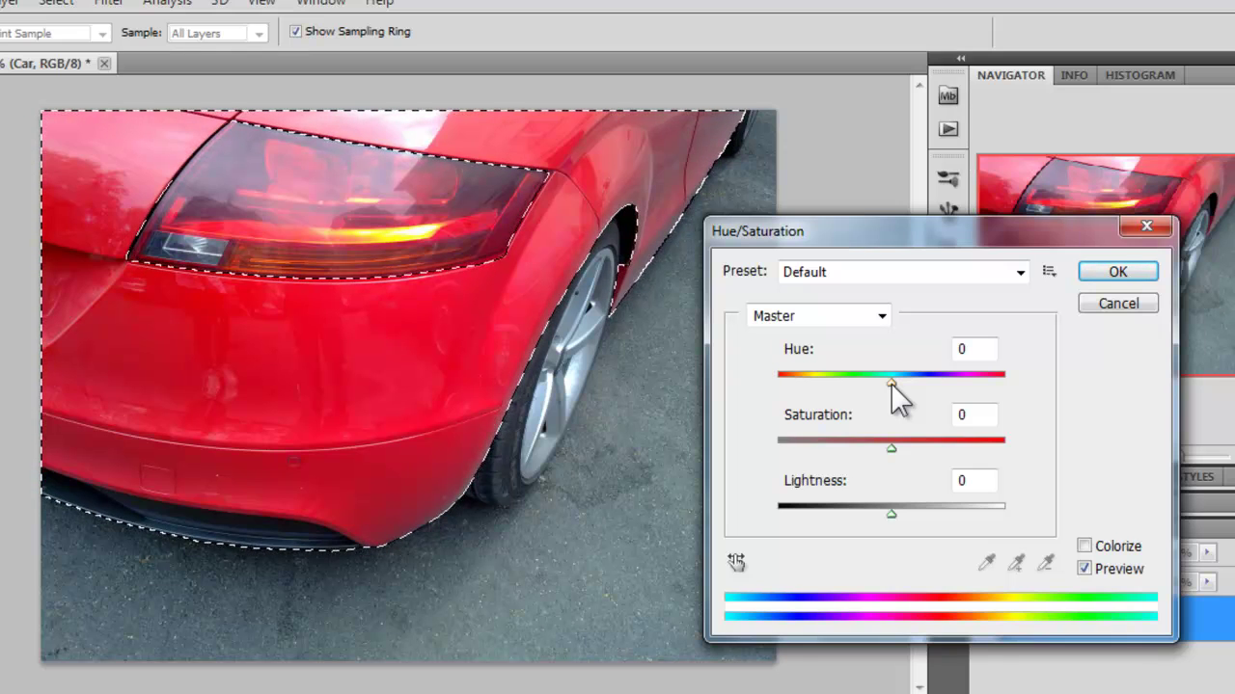
left_click_drag(890, 383, 964, 384)
mouse_move(893, 446)
left_mouse_down()
mouse_move(916, 450)
mouse_move(873, 450)
left_mouse_up()
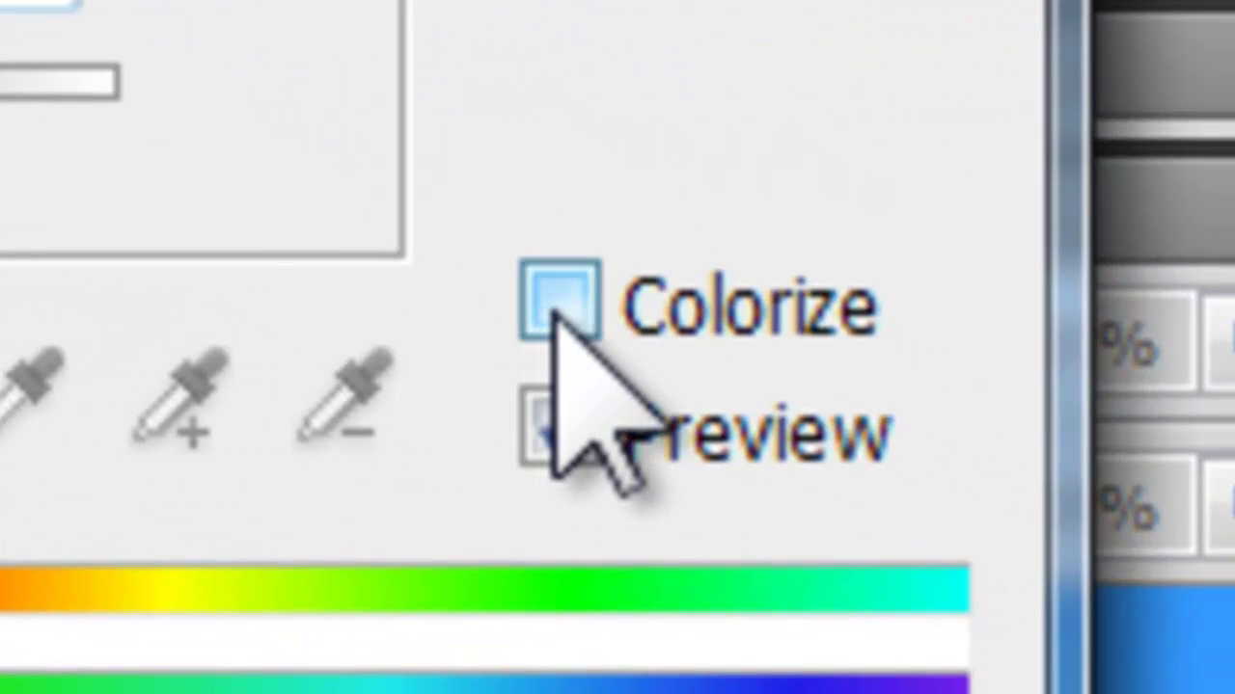
Turn on Colorize, preview green and other tints, then cancel to keep the car red.
left_click(564, 317)
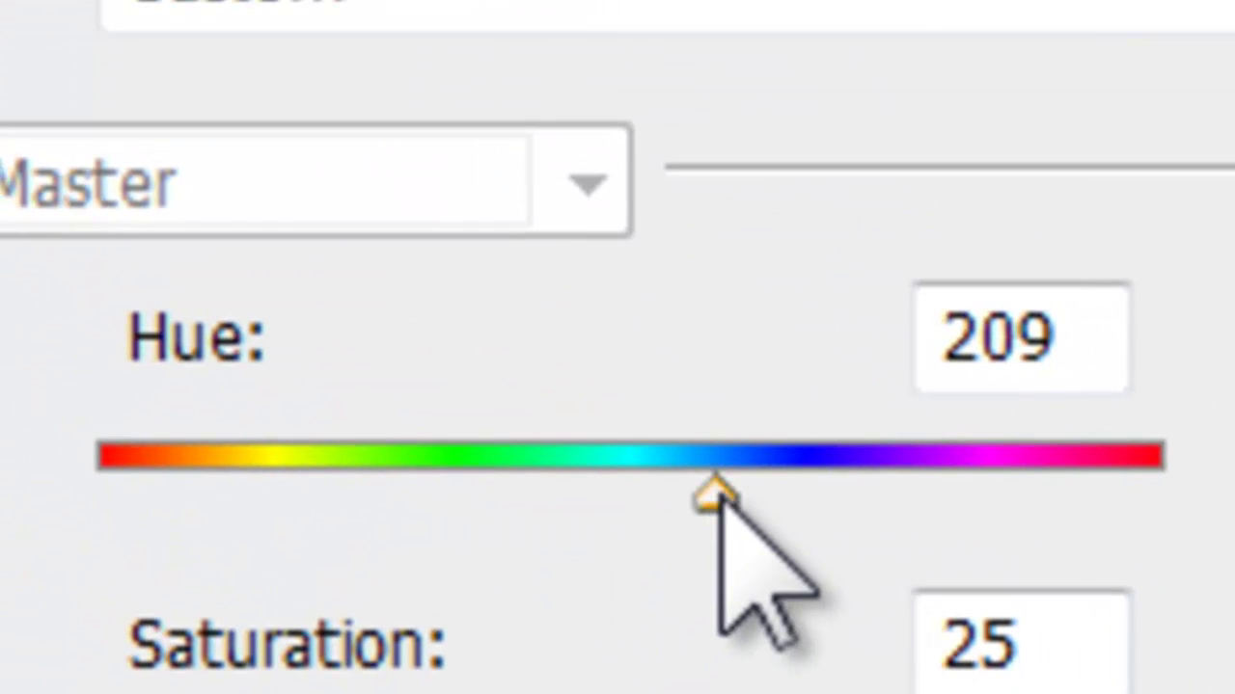
left_click_drag(716, 502, 414, 483)
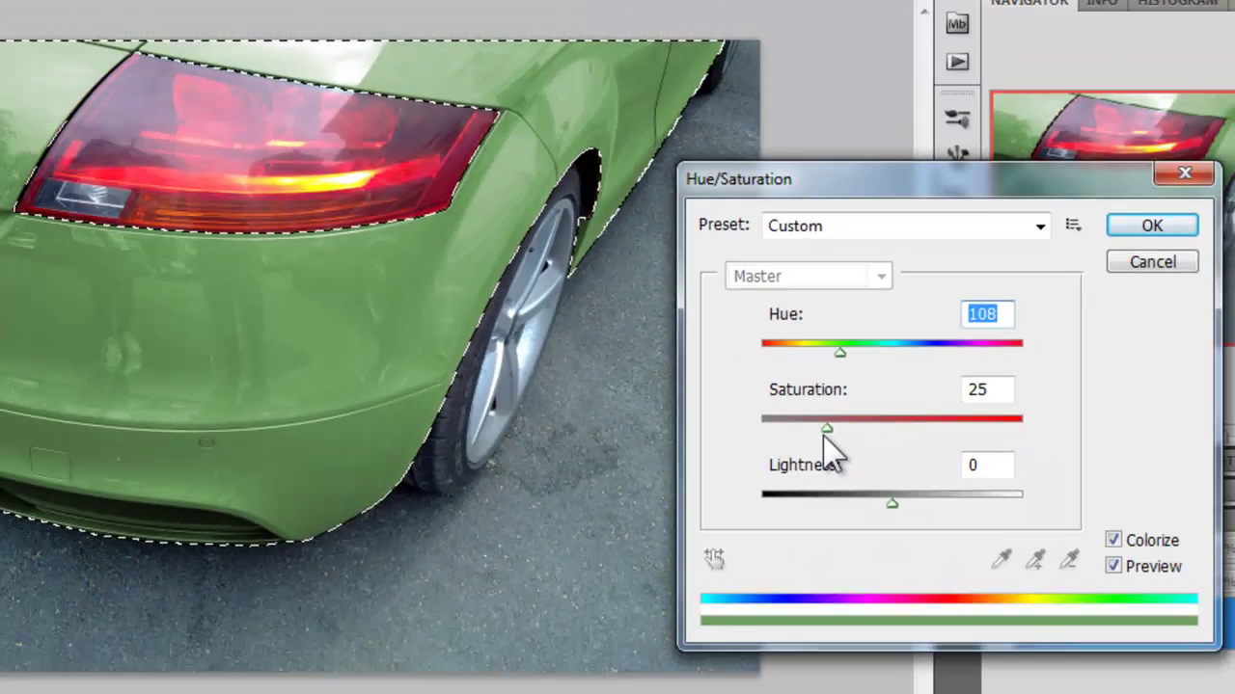
left_click_drag(827, 436, 963, 419)
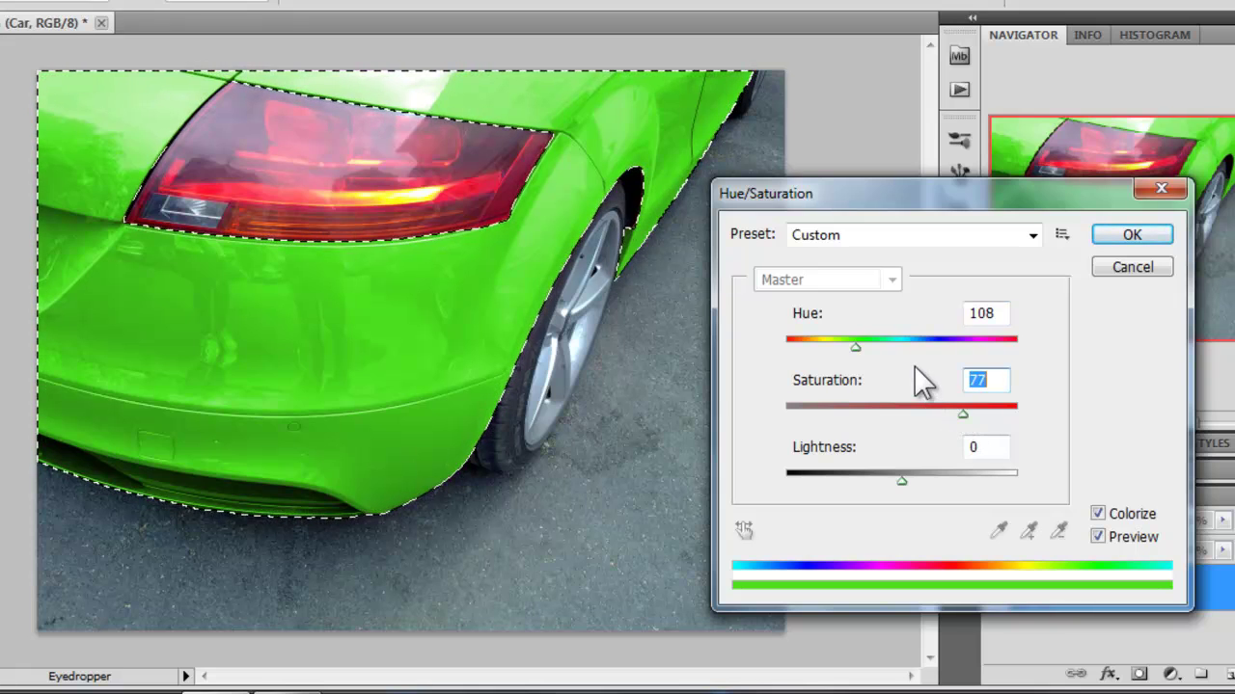
left_click_drag(857, 349, 948, 351)
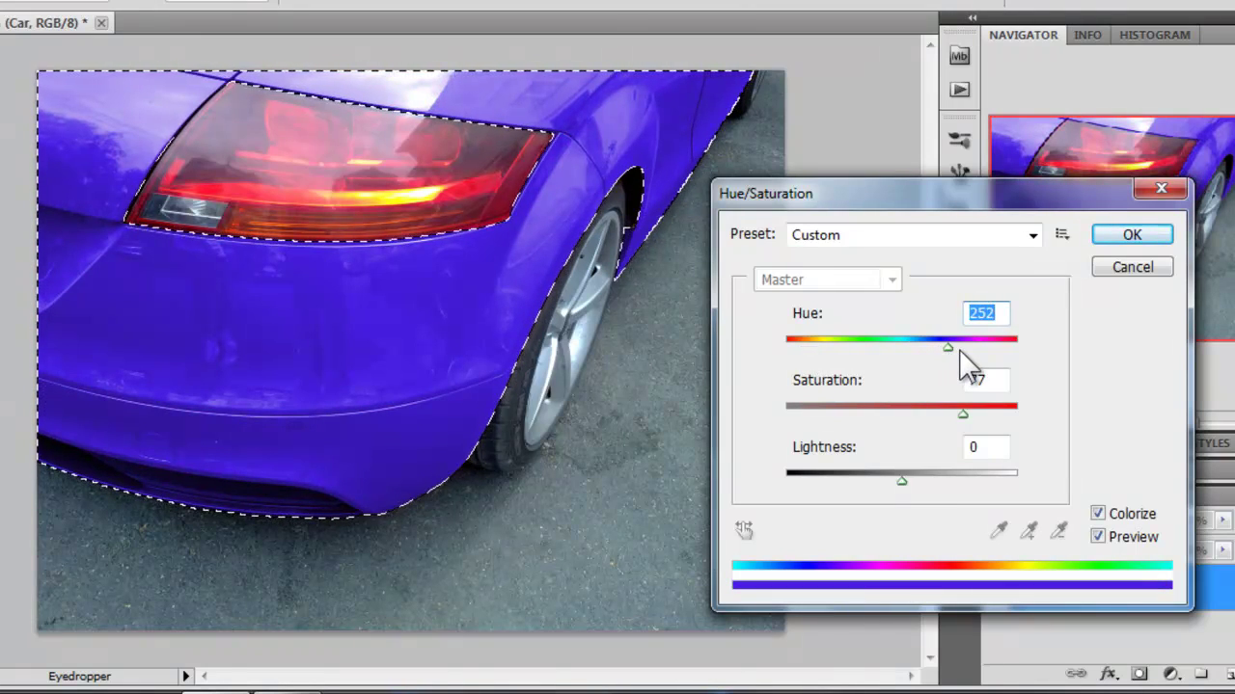
left_click(1145, 263)
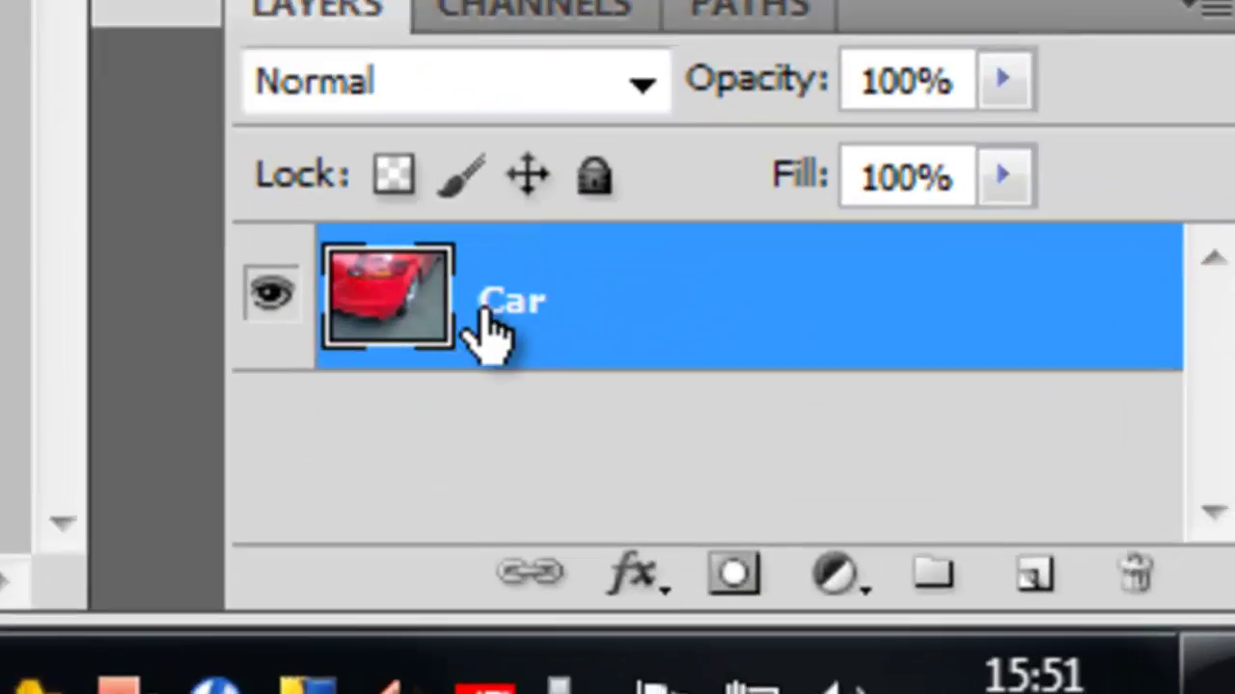
Add an empty Layer 1 above Car and set the foreground colour to light blue #469ff3.
left_click_drag(1062, 598, 1229, 679)
left_click(888, 497)
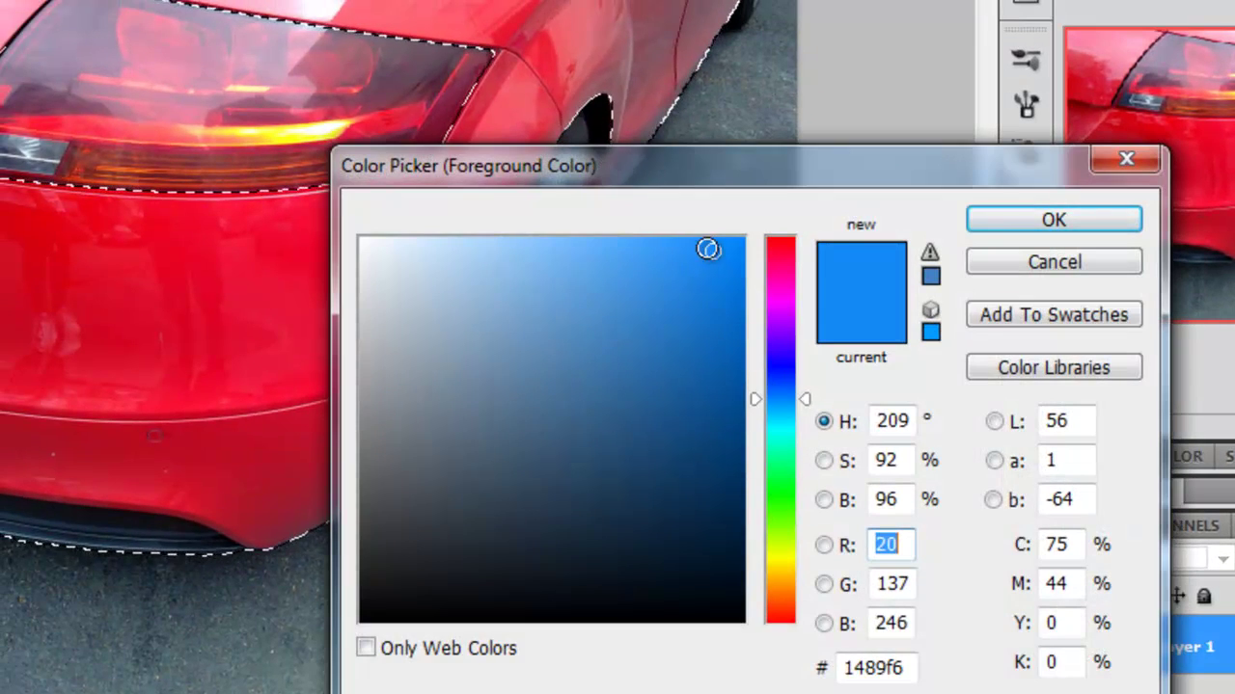
mouse_move(709, 249)
left_mouse_down()
mouse_move(620, 248)
mouse_move(633, 256)
left_mouse_up()
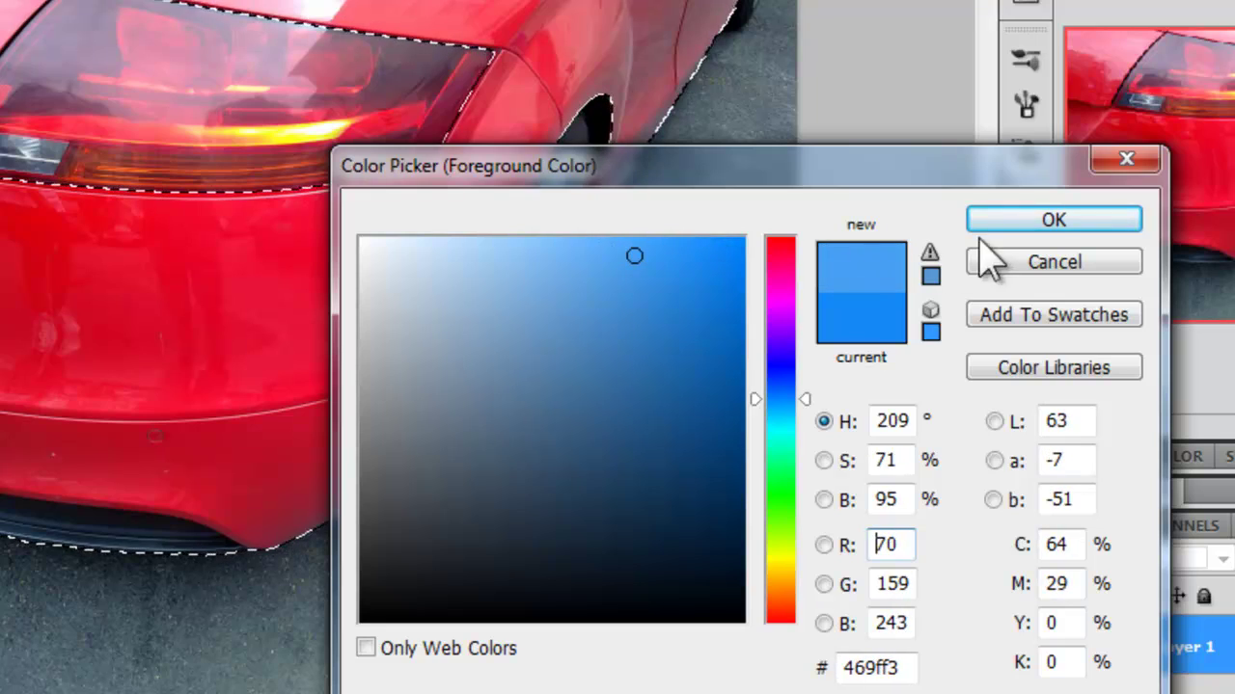
left_click(1046, 224)
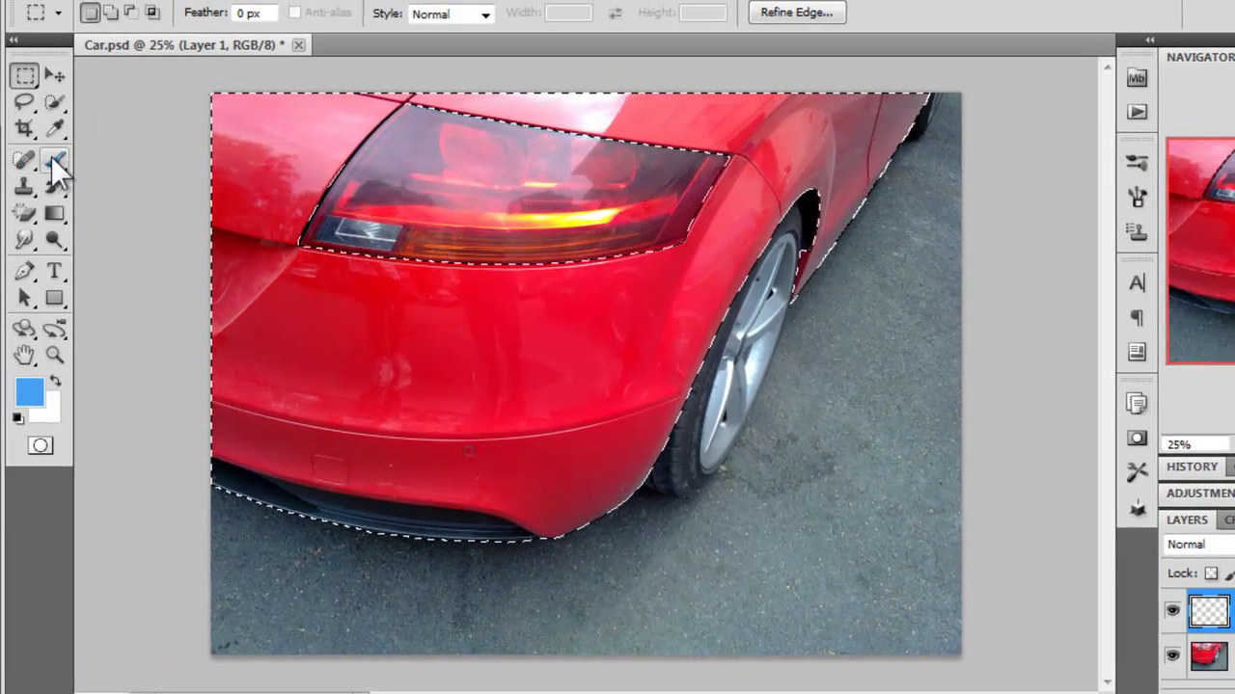
Fill the car selection on Layer 1 with the light blue foreground colour.
left_click(45, 158)
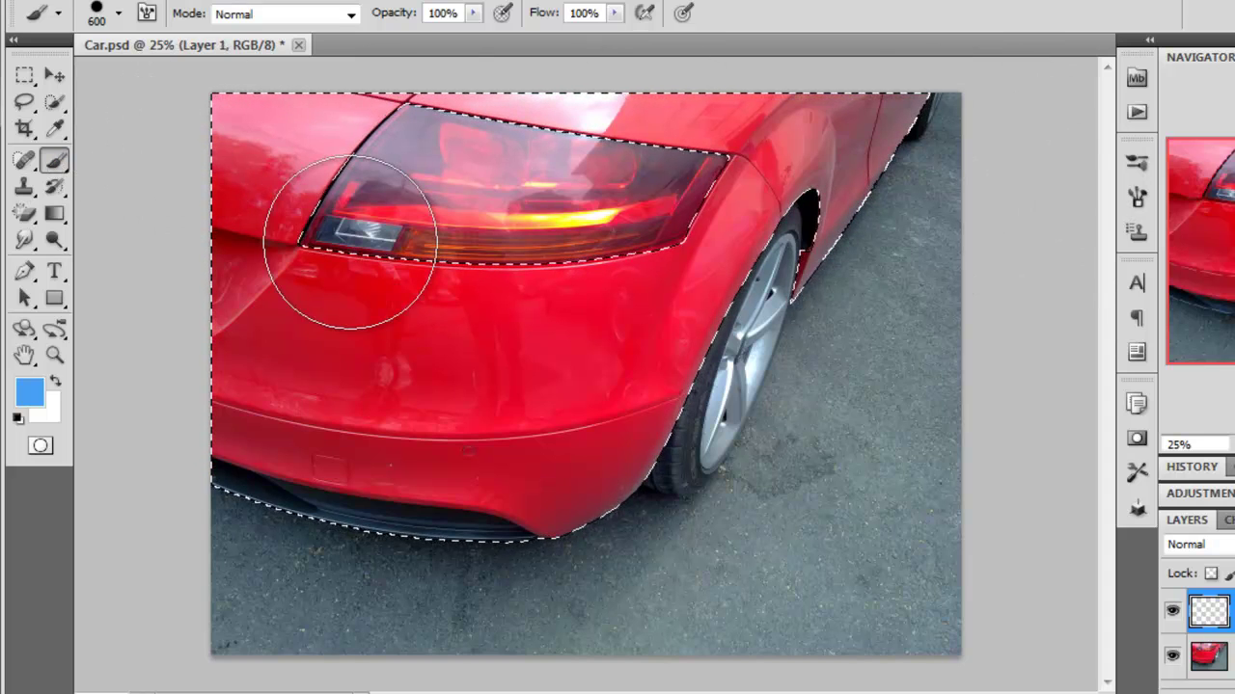
left_click(26, 76)
right_click(403, 364)
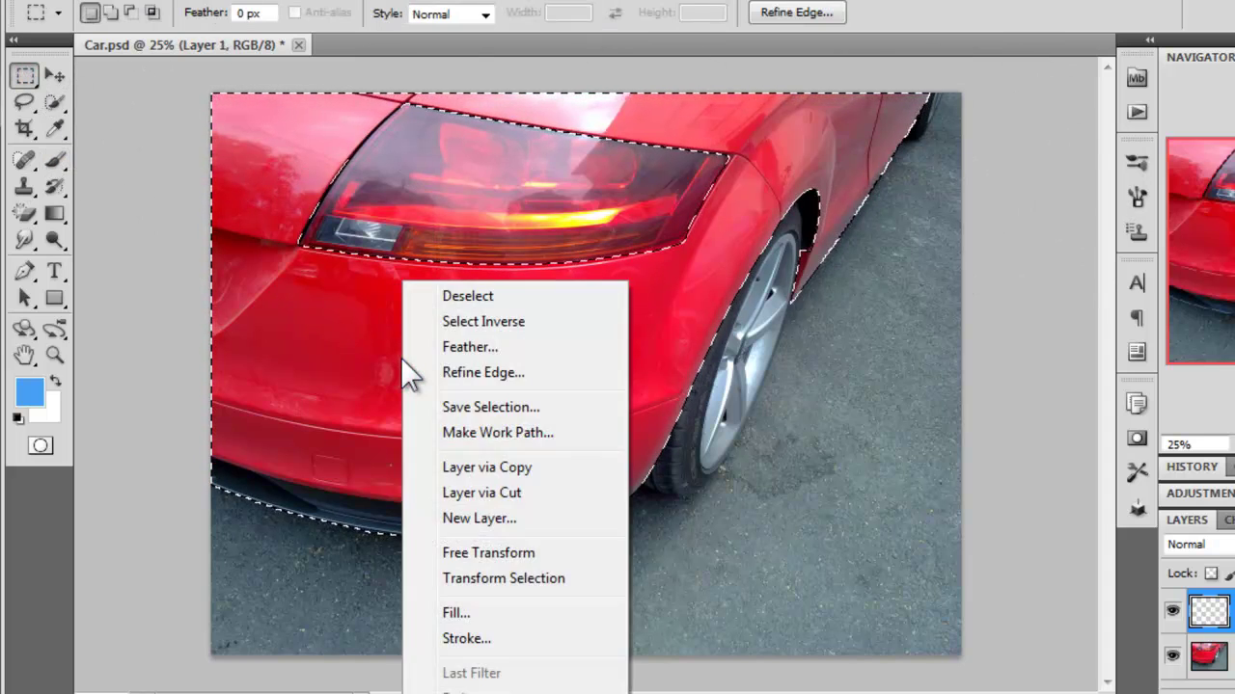
left_click(516, 609)
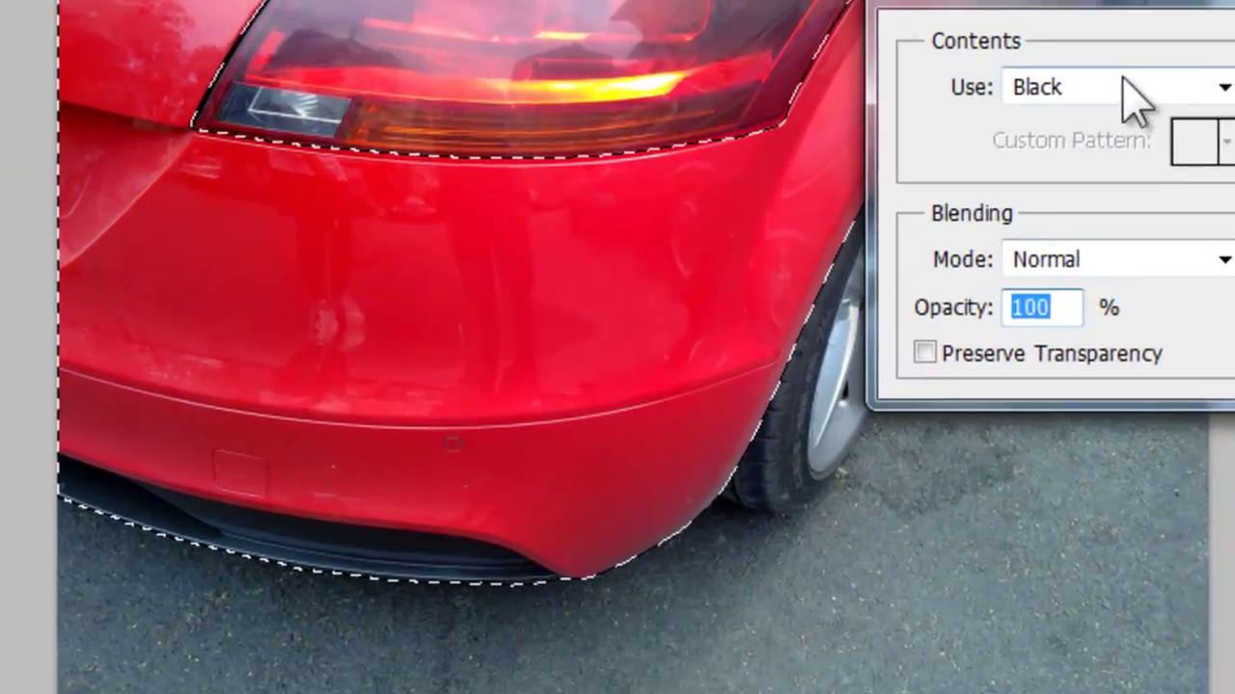
left_click(1206, 62)
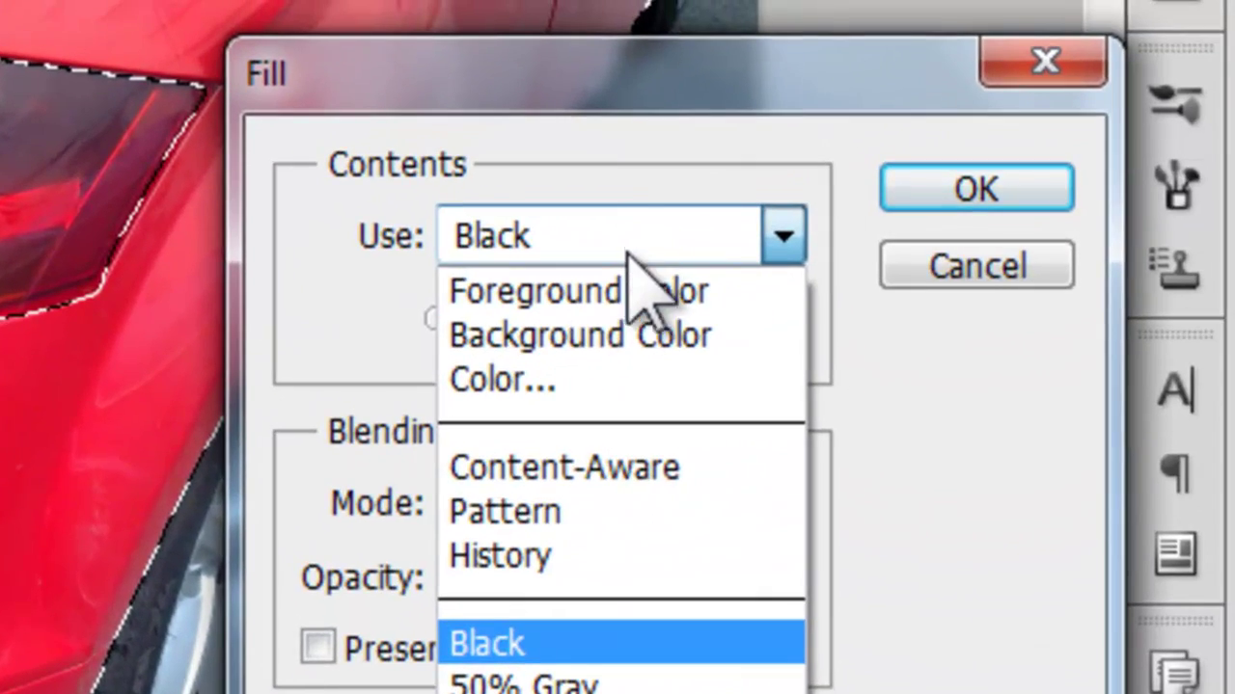
left_click(625, 301)
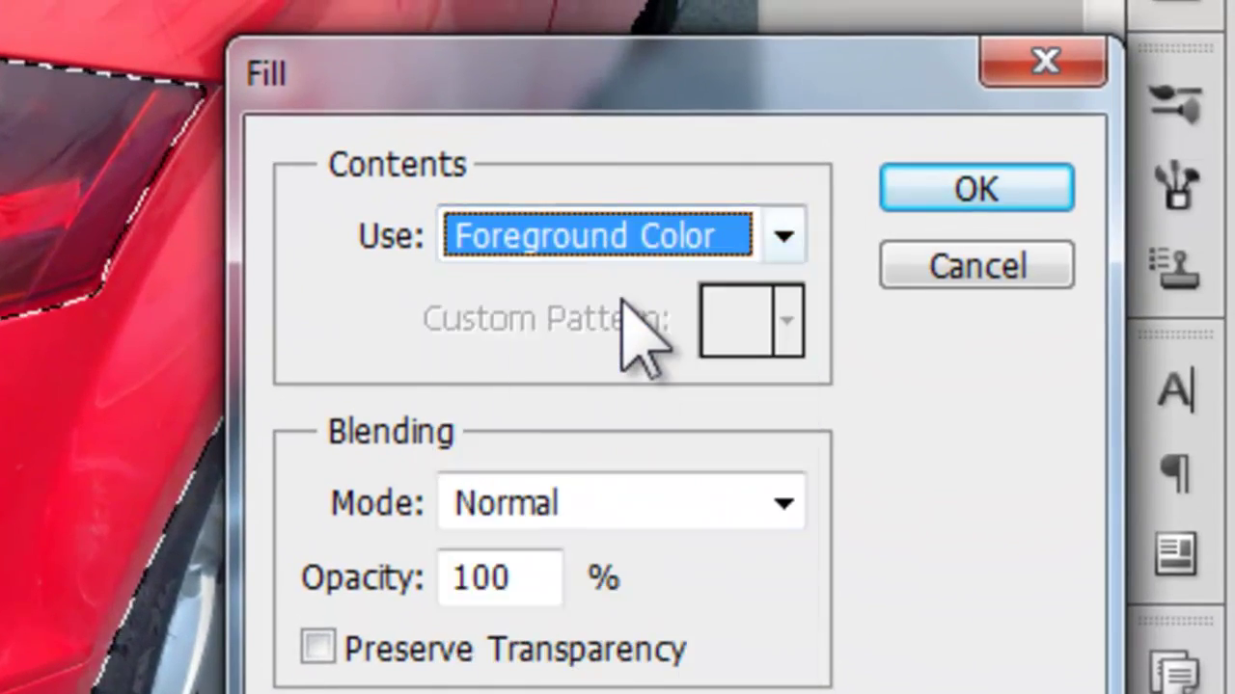
left_click(936, 191)
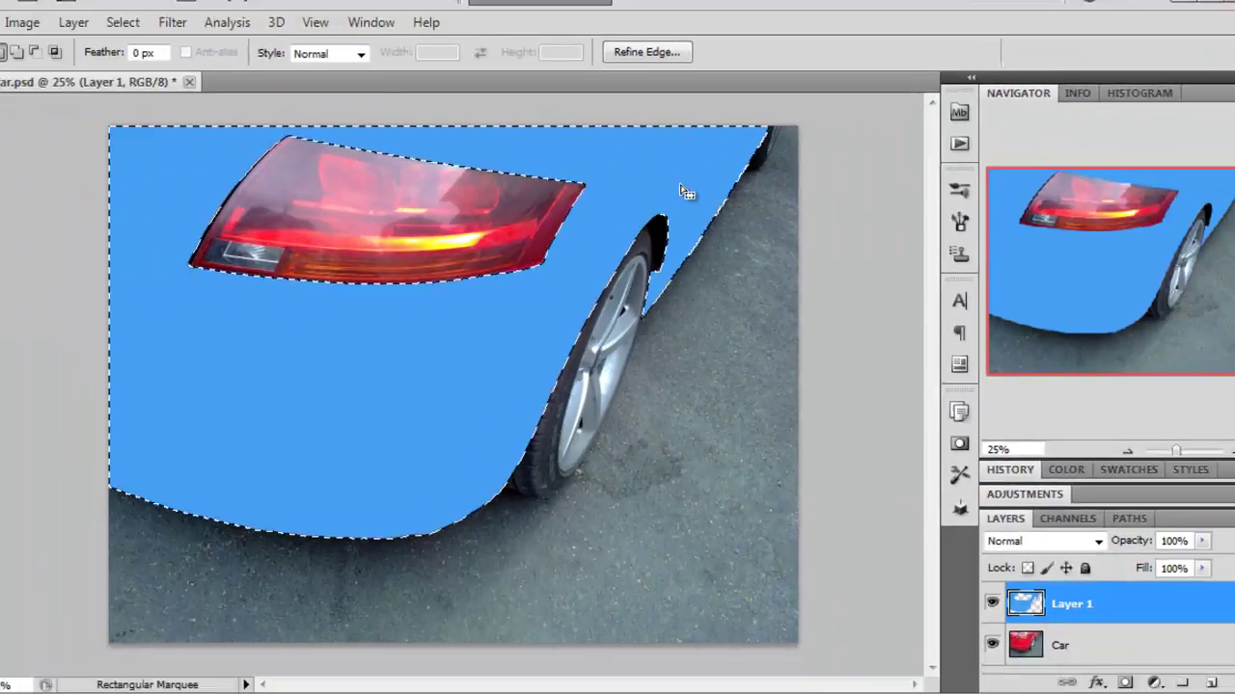
right_click(682, 191)
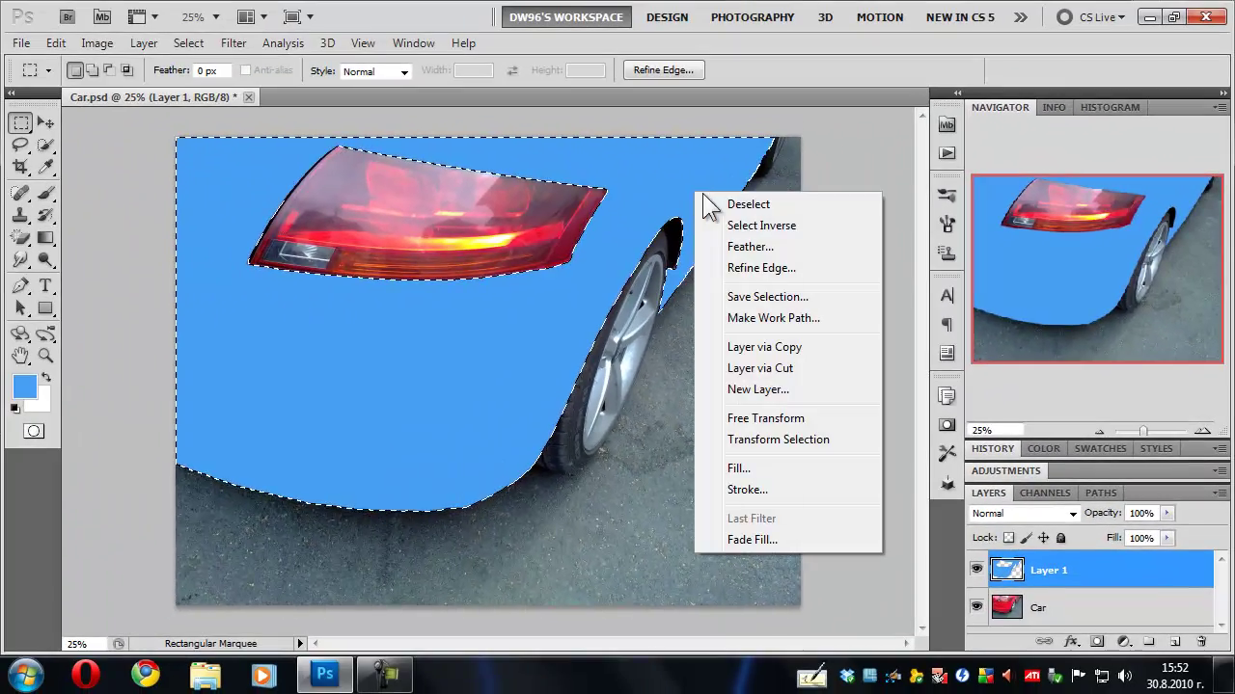
Deselect the car body and switch Layer 1's blend mode to Dissolve.
left_click(740, 196)
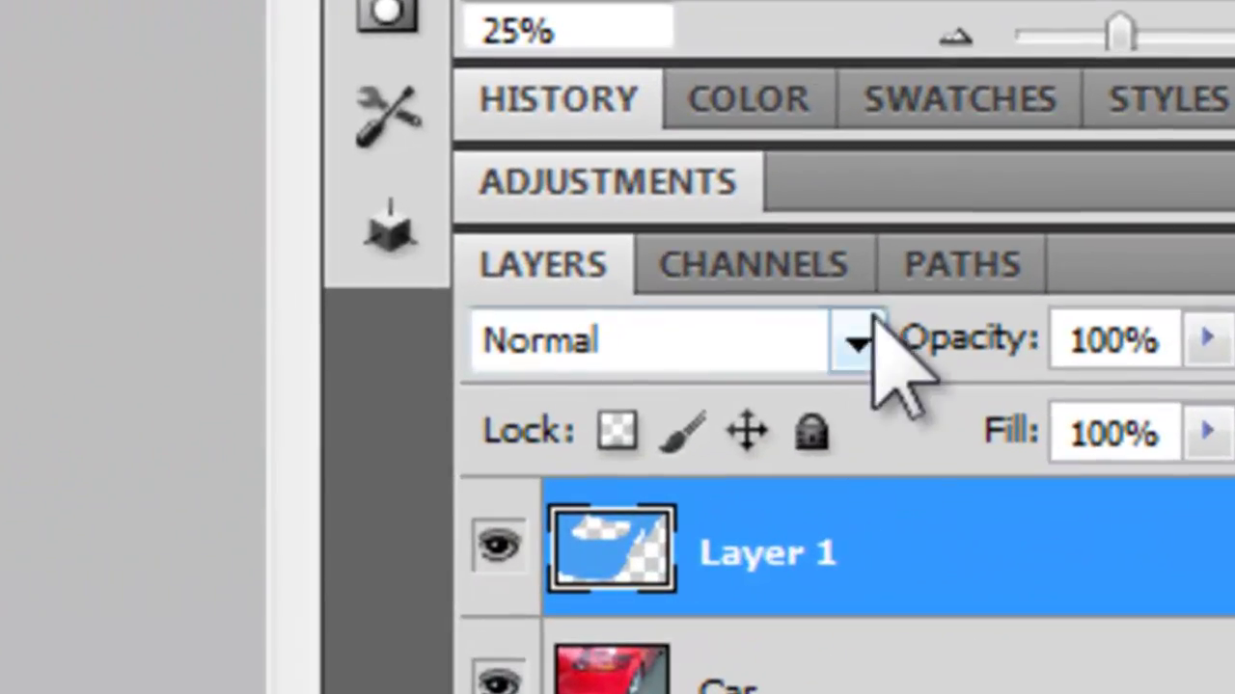
left_click(859, 348)
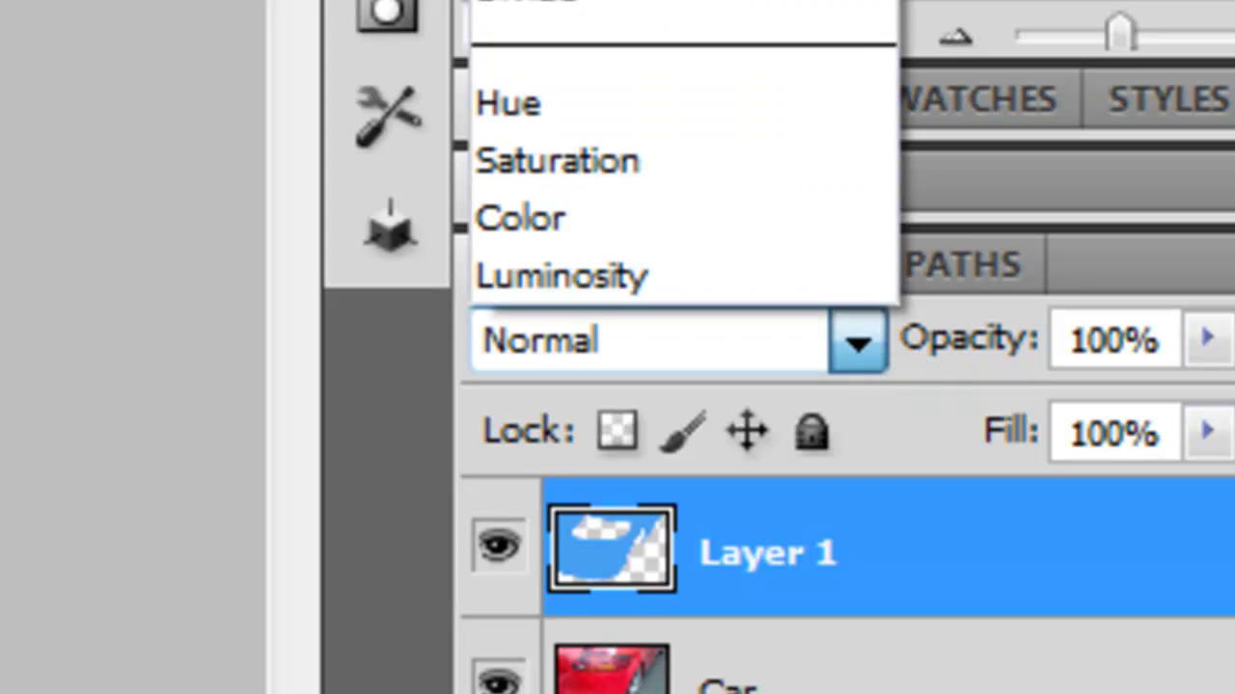
key("Down")
key("Return")
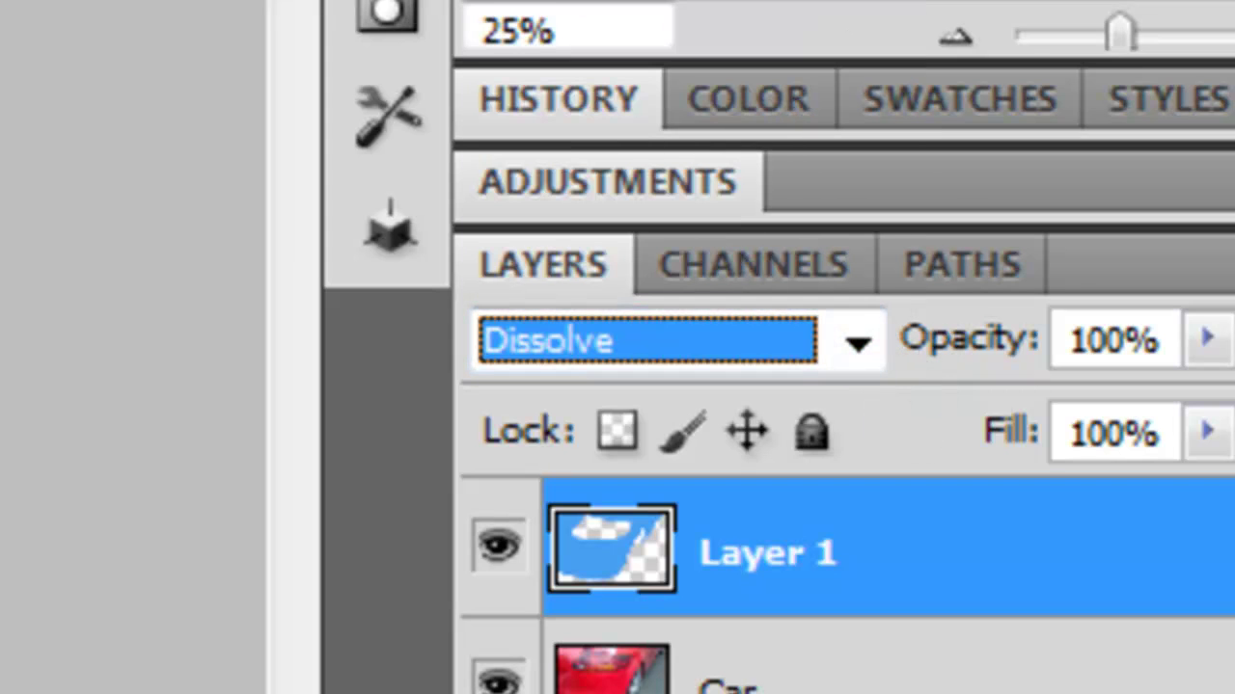
Step through the blend modes from Darken to Divide, settling on Subtract.
key("Down")
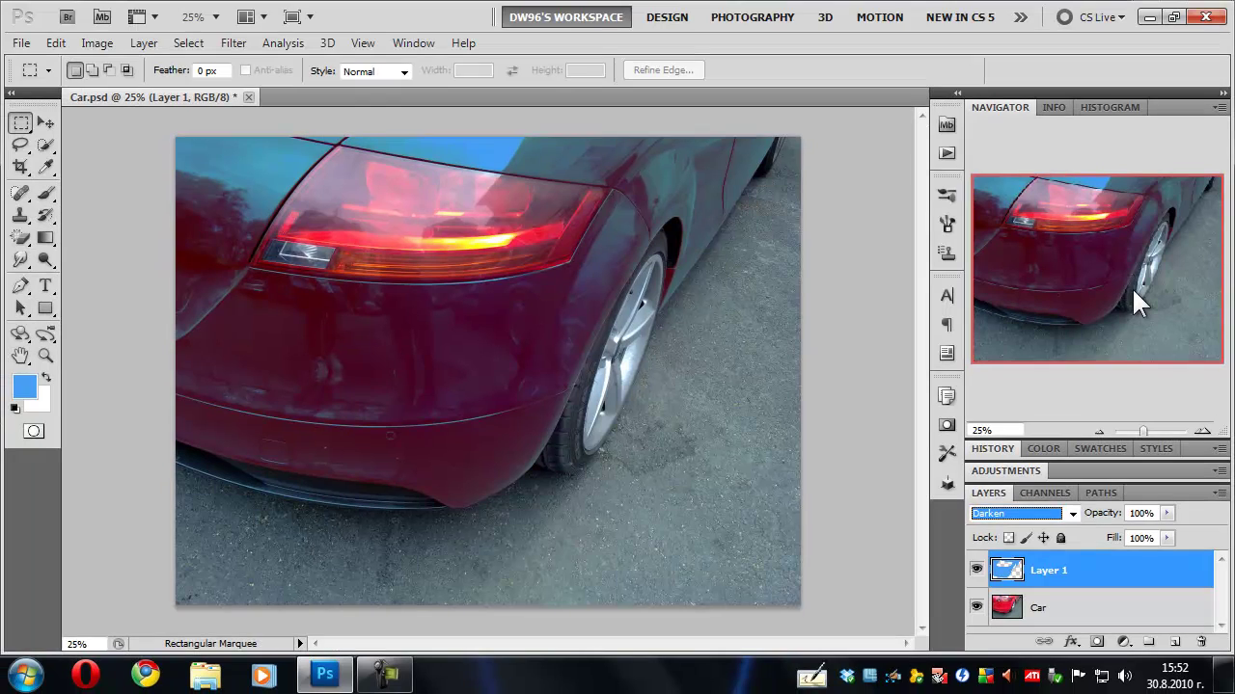
key("Down")
key("Down")
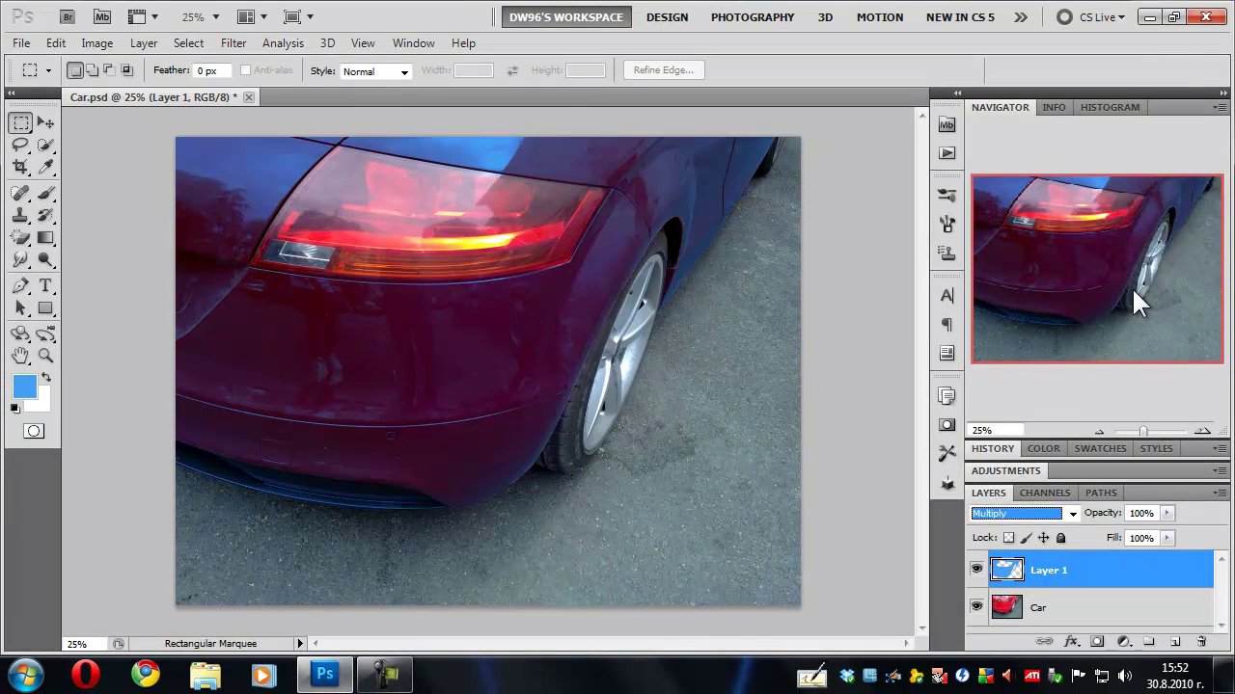
key("Down")
key("Down")
key("Down")
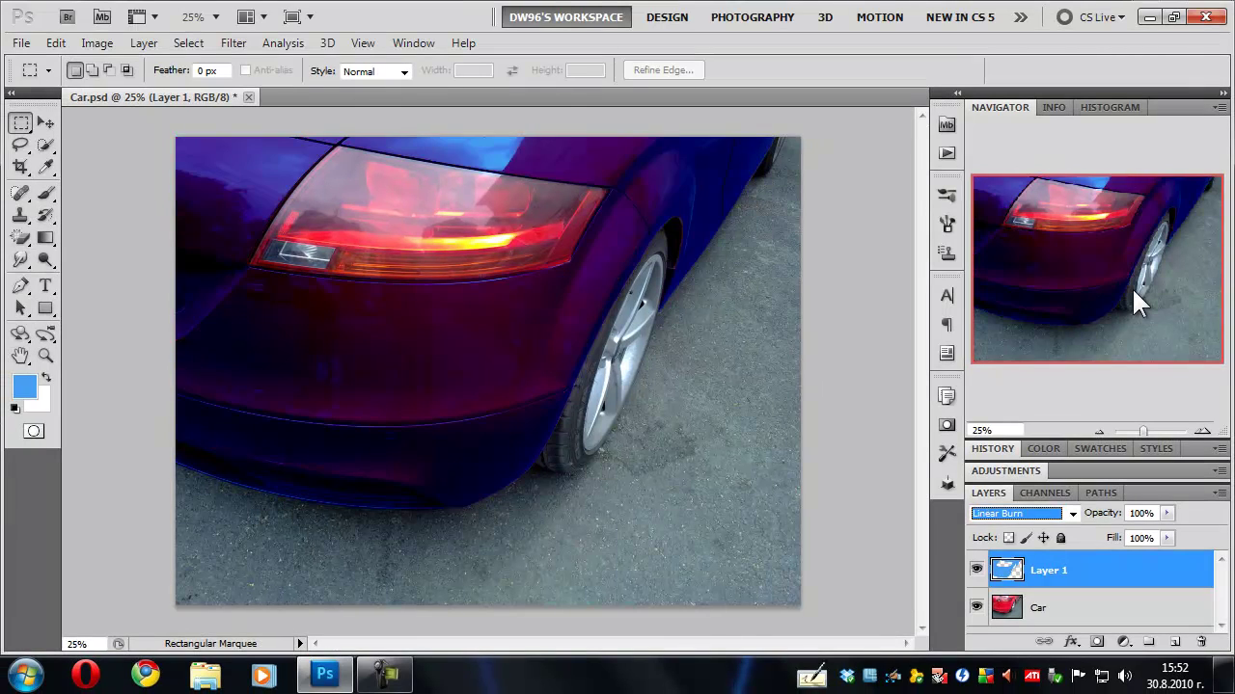
key("Down")
key("Down")
key("Down")
key("Down")
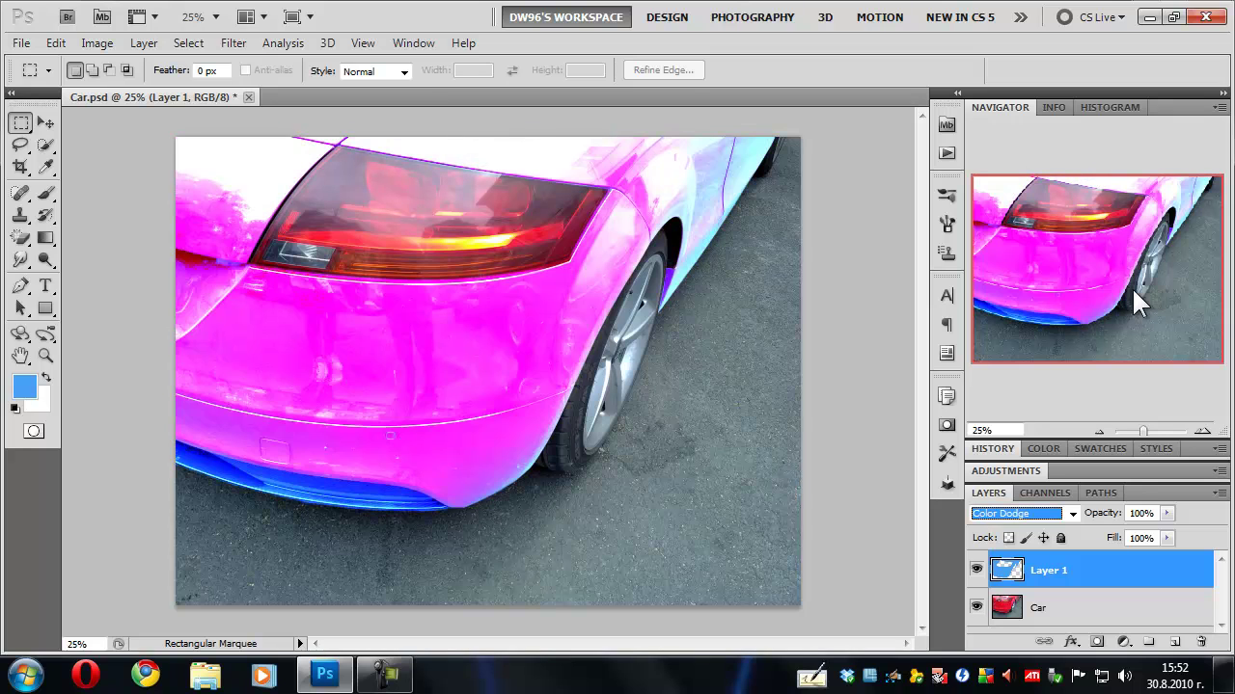
key("Down")
key("Down")
key("Down")
key("Down")
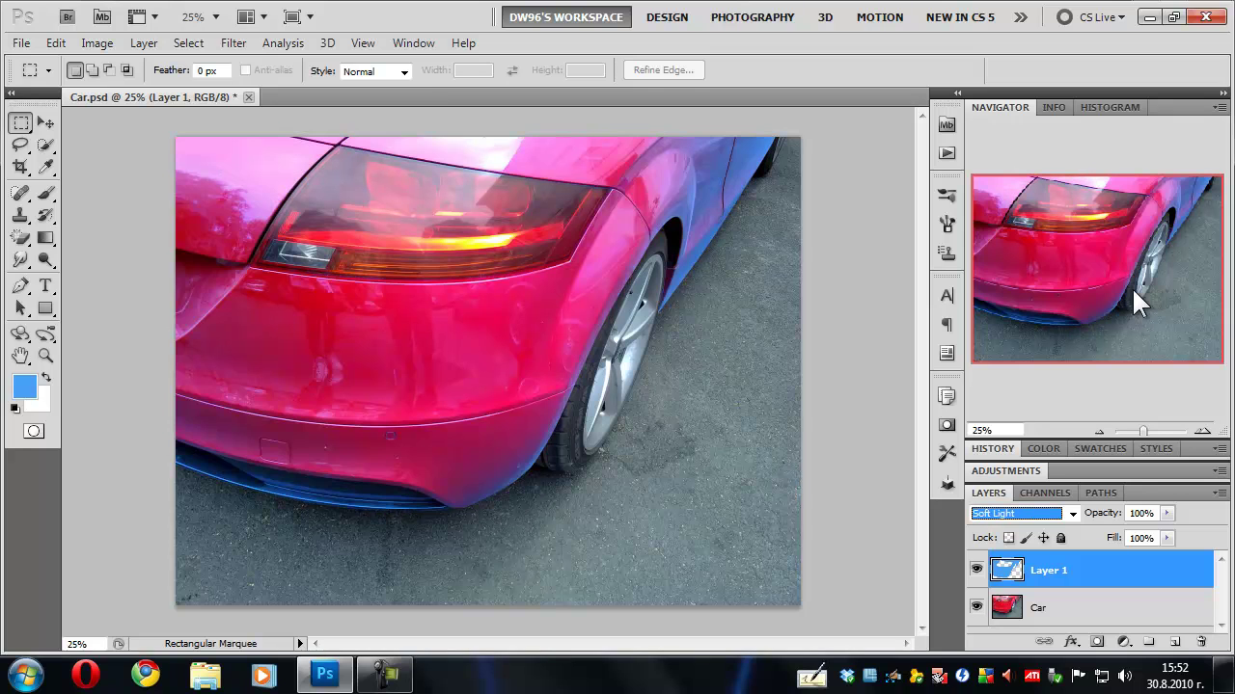
key("Down")
key("Down")
key("Down")
key("Down")
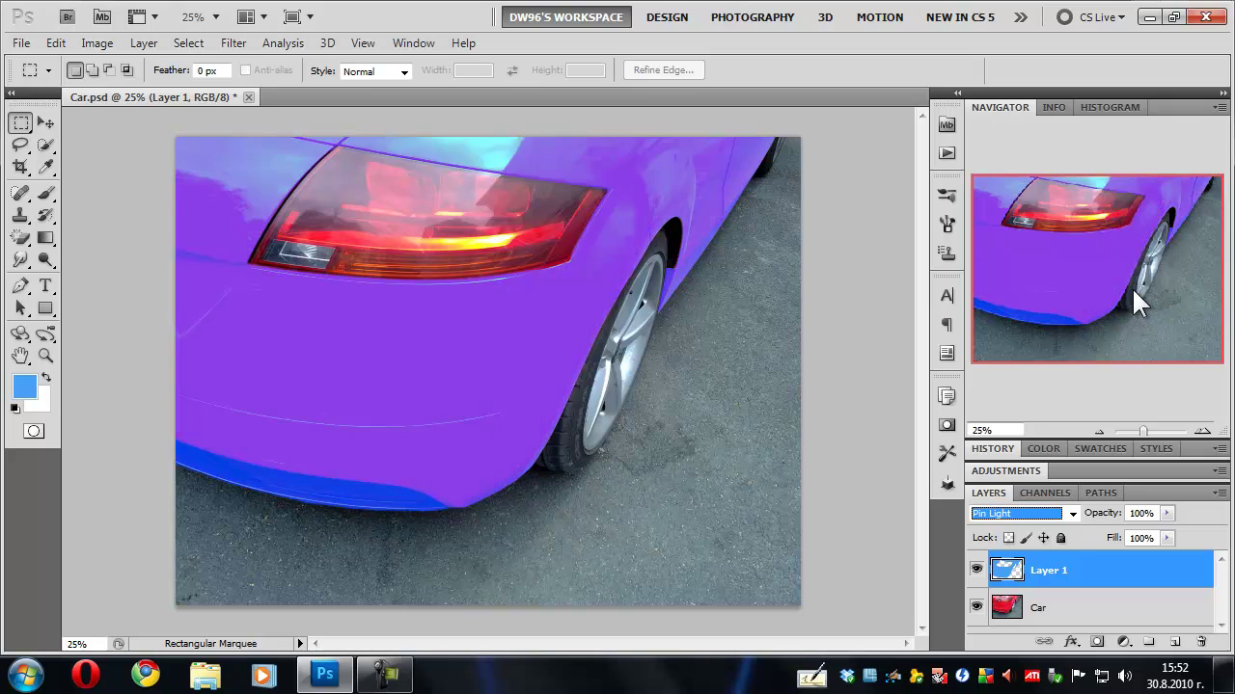
key("Down")
key("Down")
key("Down")
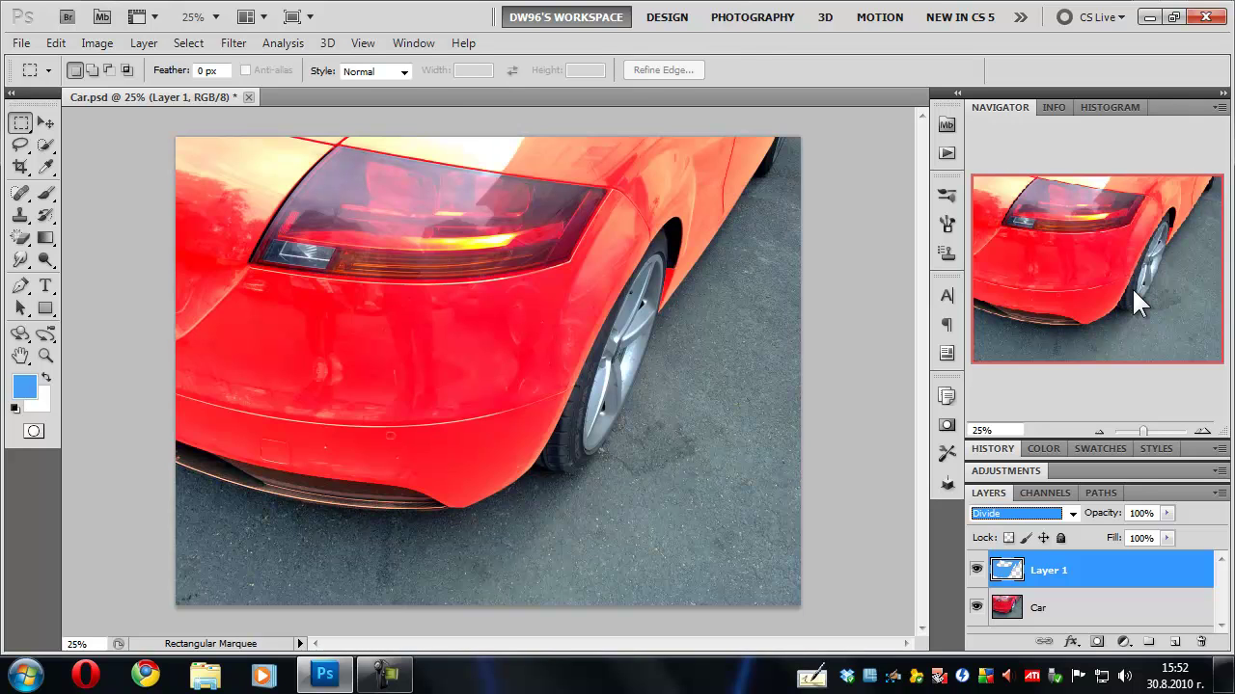
key("Up")
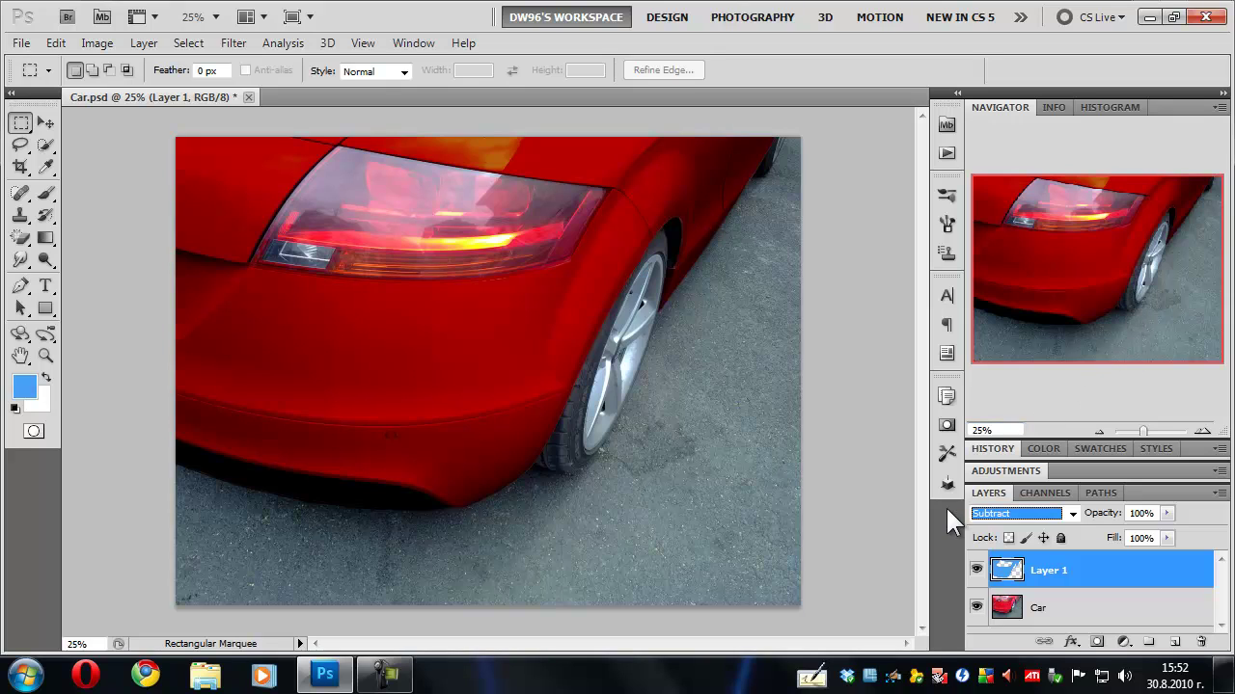
left_click(976, 570)
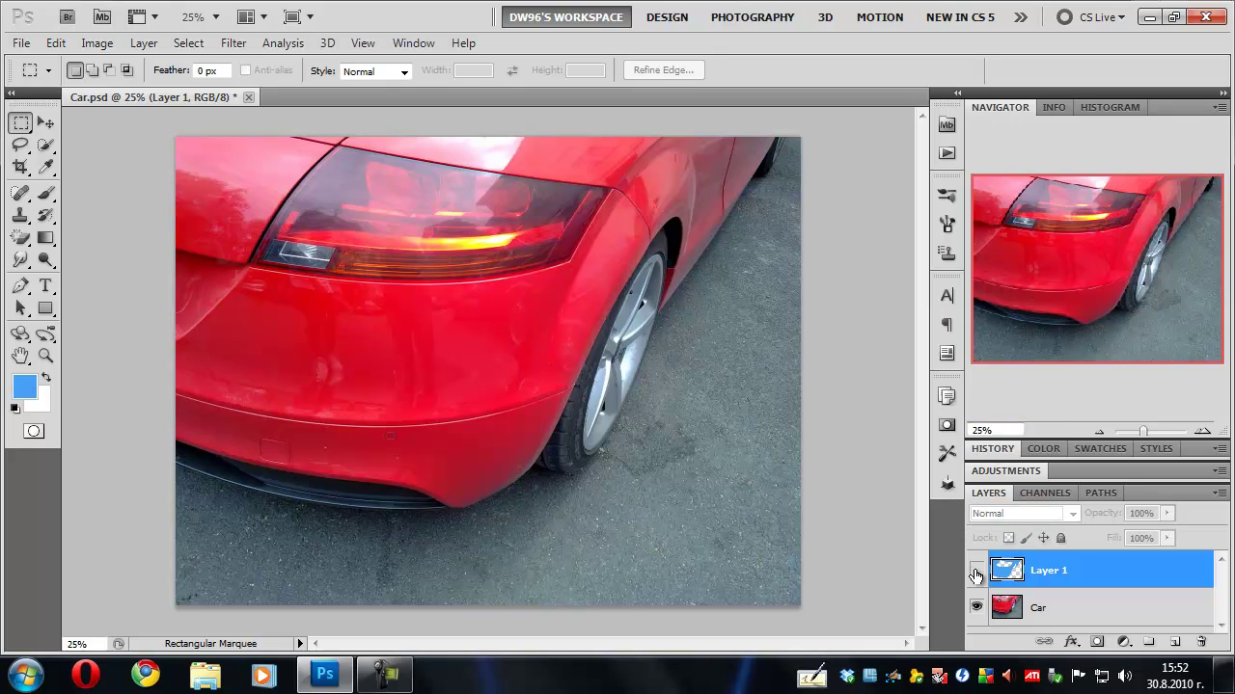
left_click(976, 572)
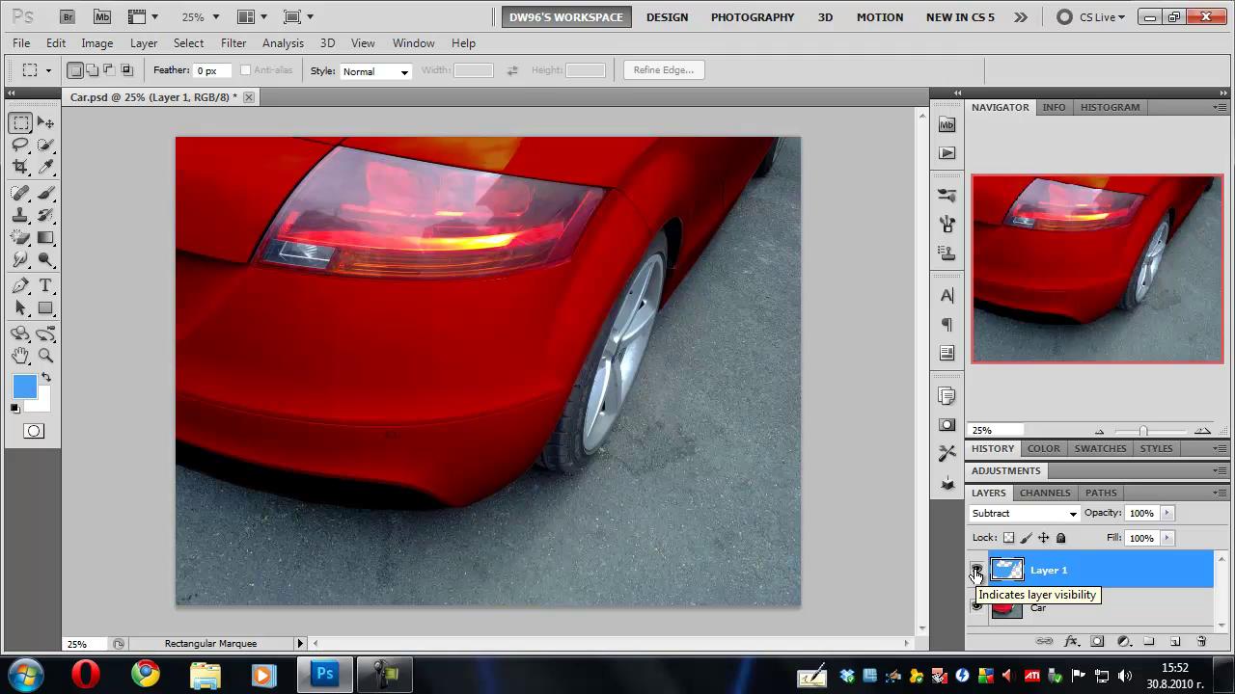